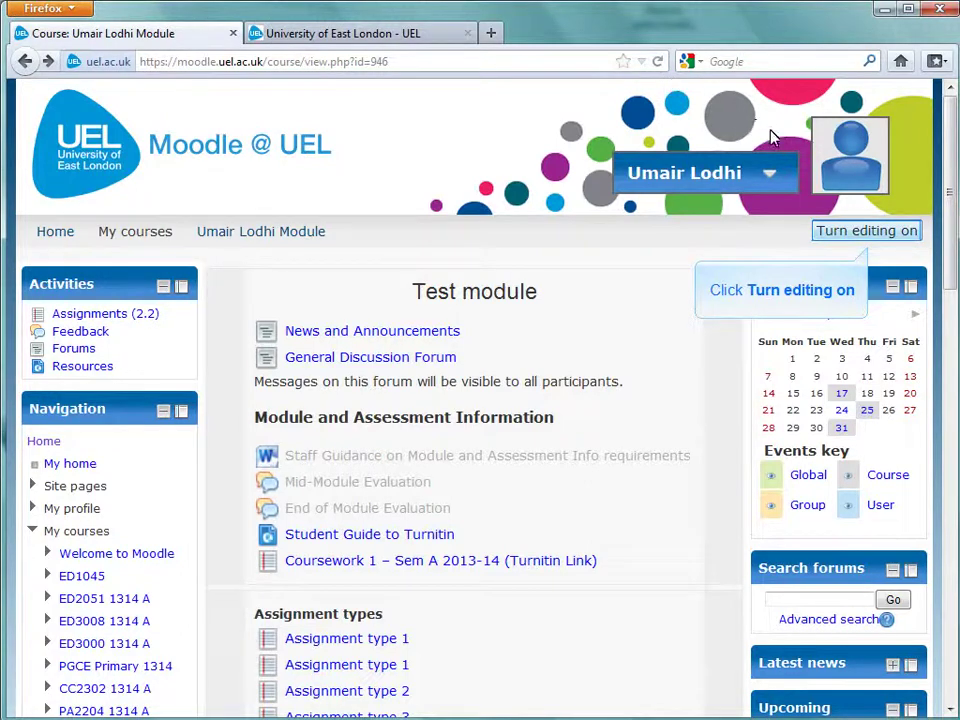
# - Turn on course editing and open the settings of New Page in Topic 4 for updating
pyautogui.click(851, 231)
pyautogui.scroll(-5, 950, 316)
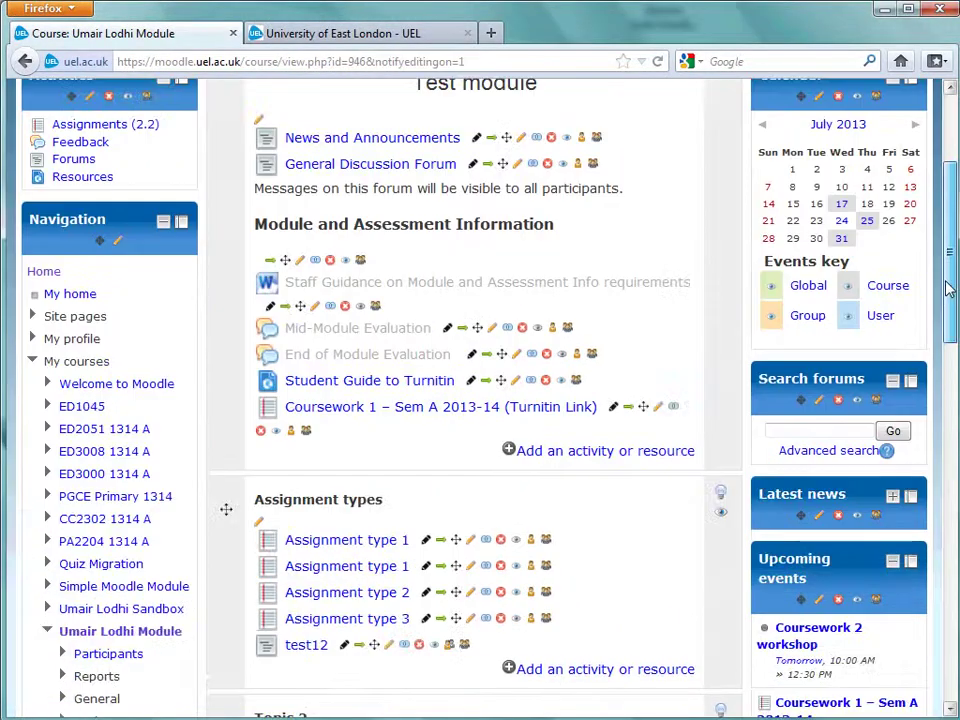
pyautogui.scroll(-6, 950, 316)
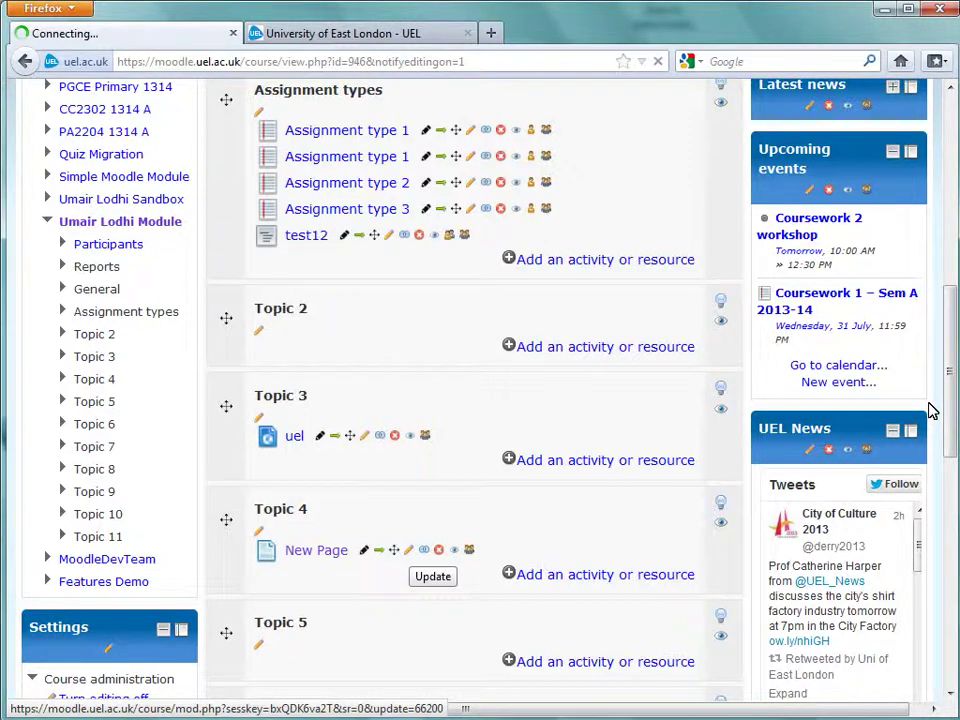
pyautogui.click(412, 556)
# - Upload picture.jpg from Removable Disk (G:) as the image for New Page's page content
pyautogui.moveTo(943, 214); pyautogui.dragTo(950, 340)
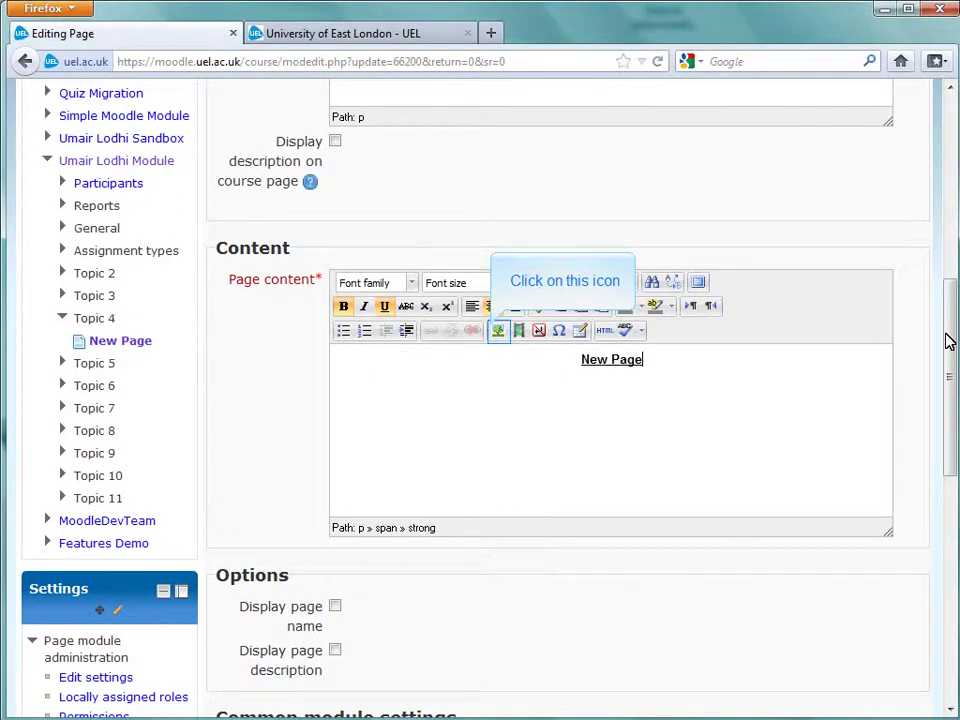
pyautogui.click(498, 331)
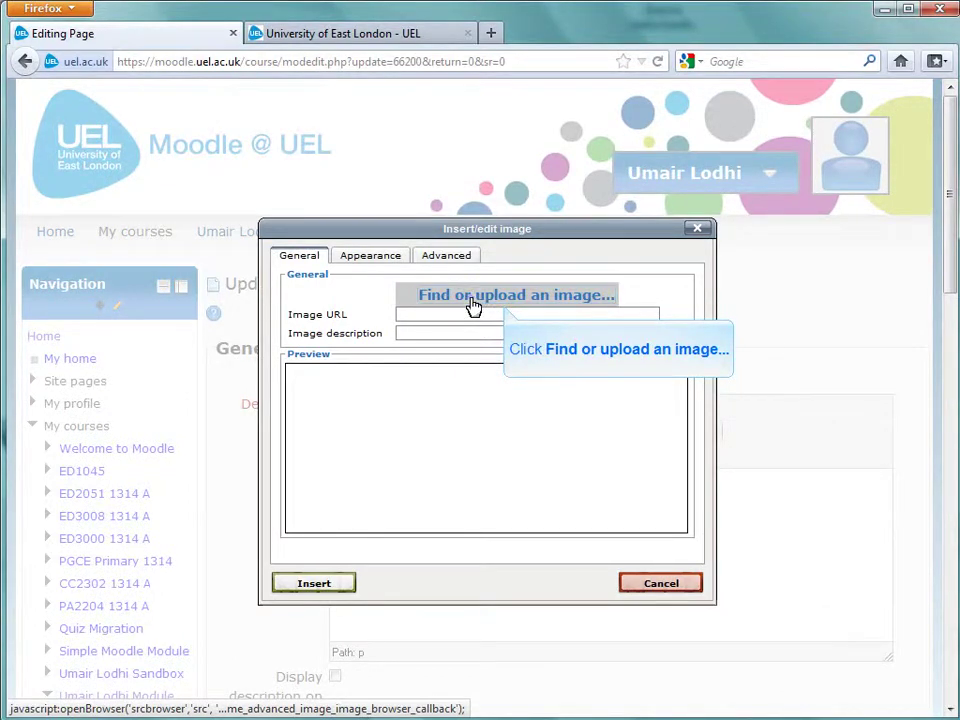
pyautogui.click(474, 302)
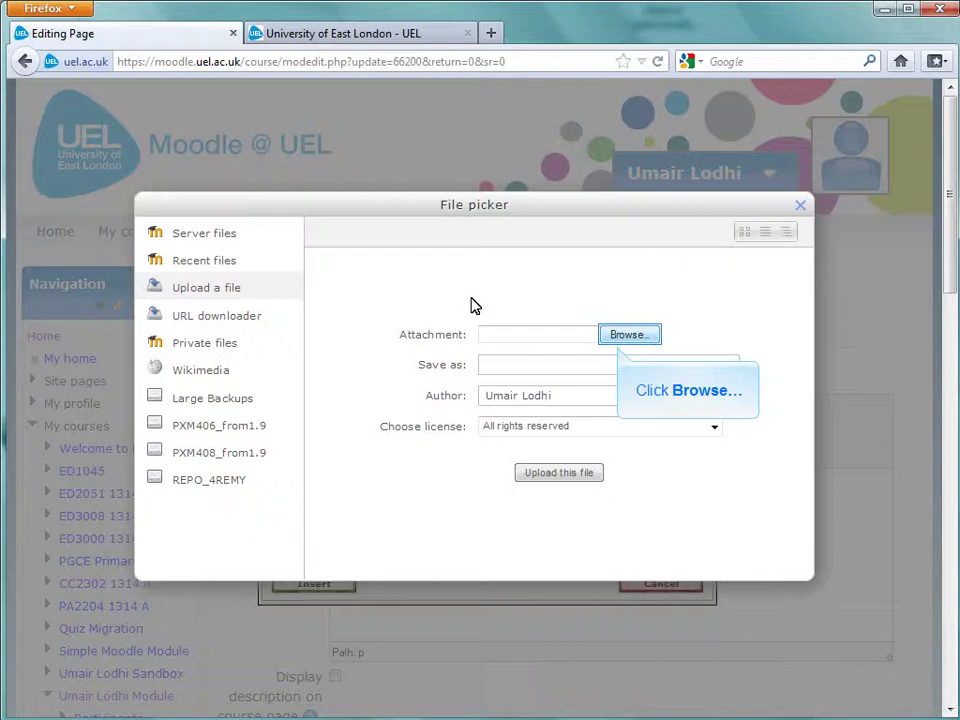
pyautogui.click(627, 335)
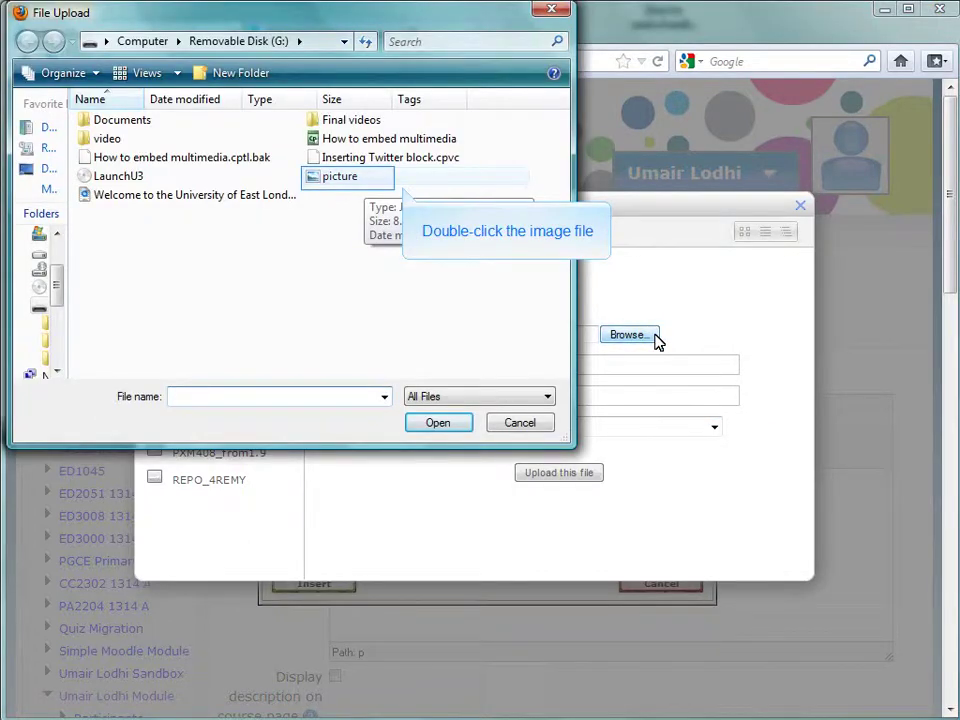
pyautogui.click(364, 190)
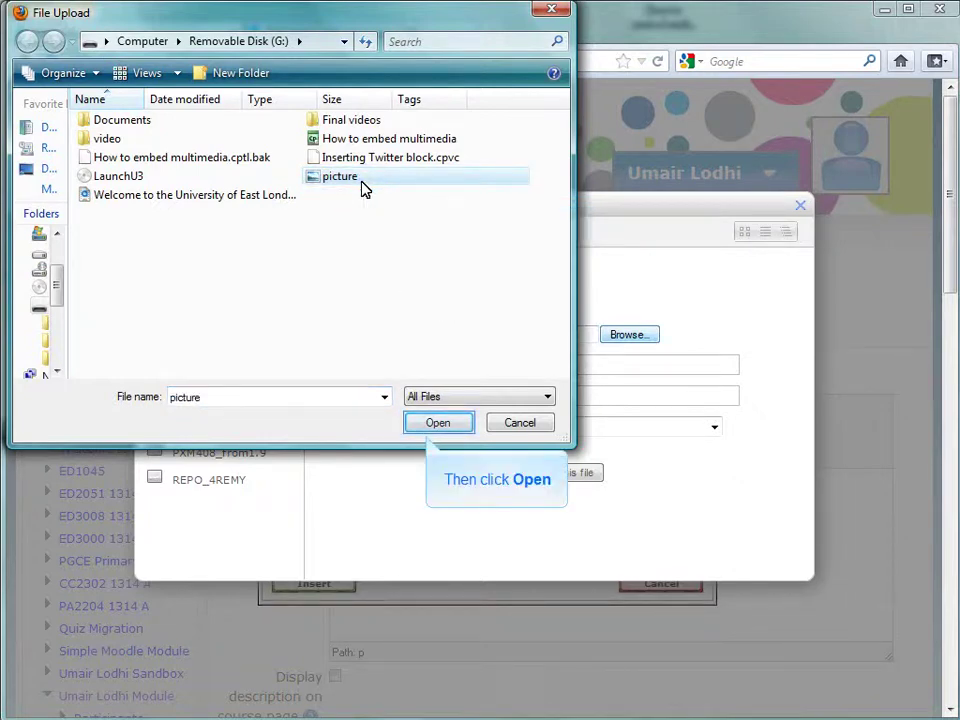
pyautogui.click(438, 423)
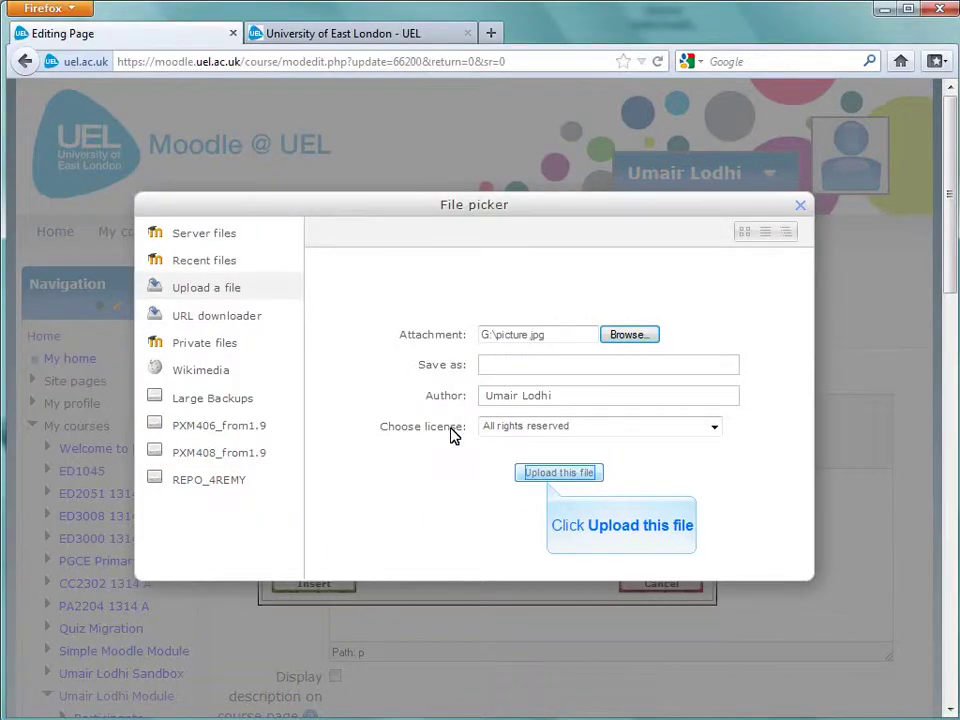
pyautogui.click(541, 476)
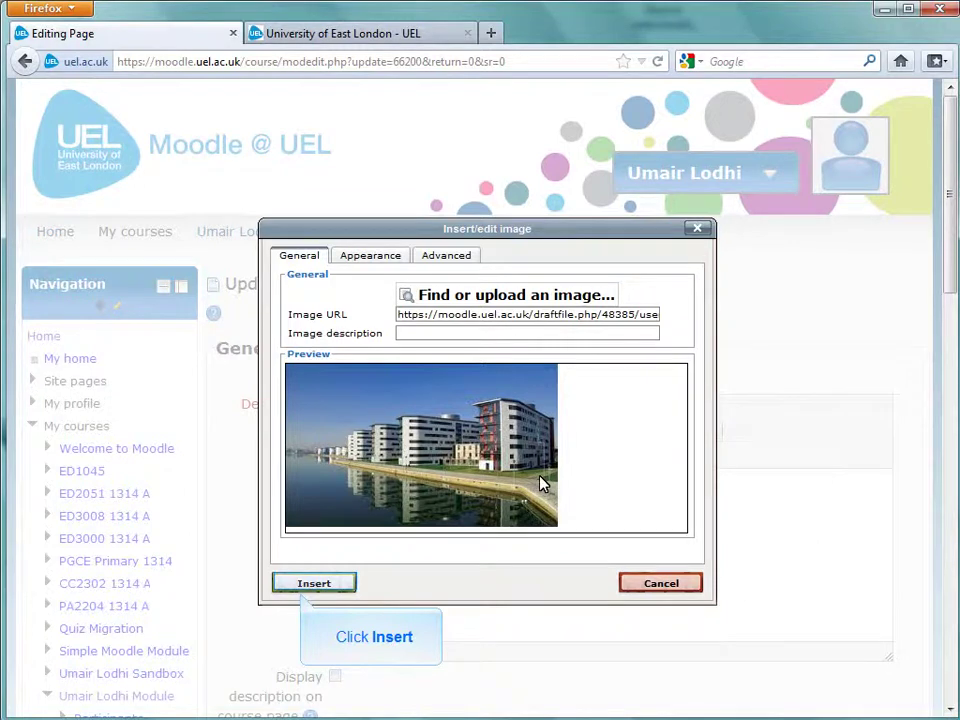
# - Insert the uploaded image without an image description and save the page, returning to the course
pyautogui.click(341, 580)
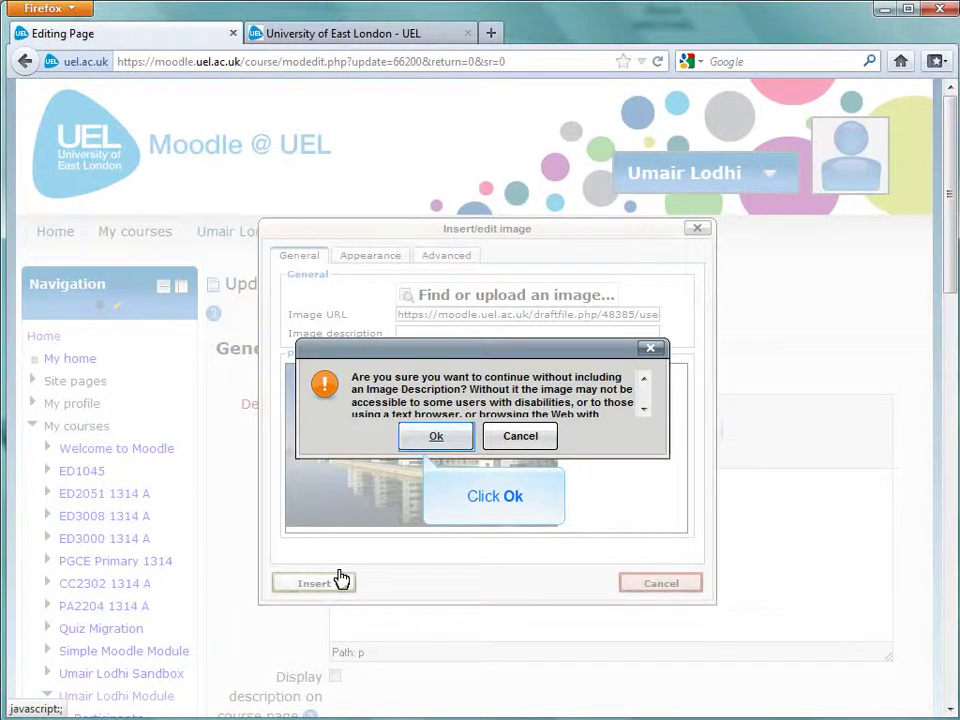
pyautogui.click(440, 438)
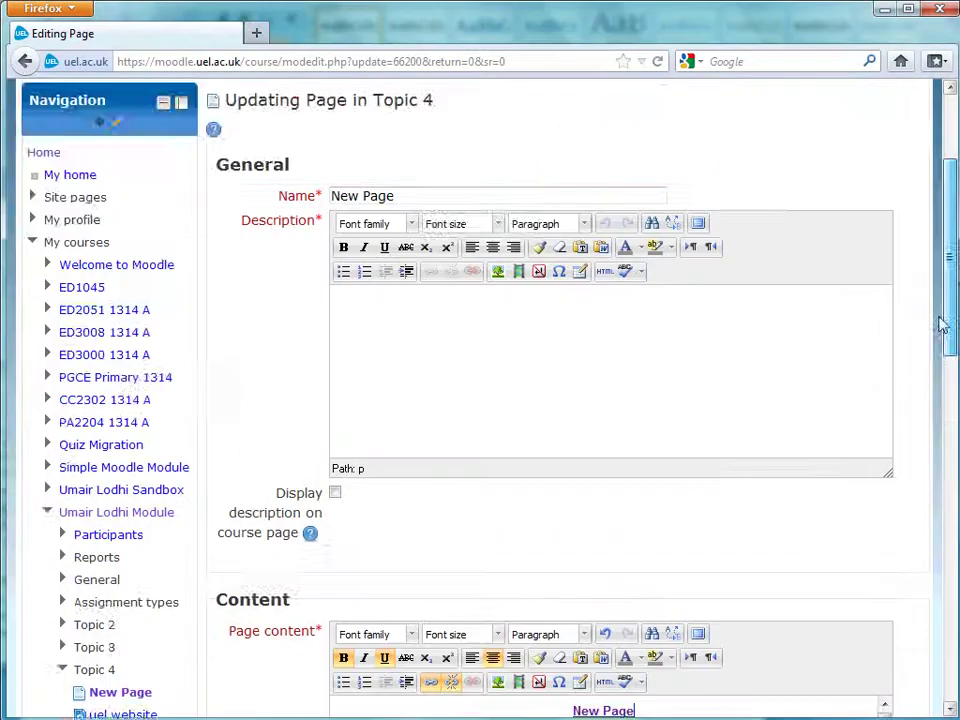
pyautogui.moveTo(943, 325); pyautogui.dragTo(930, 632)
pyautogui.press('Return')
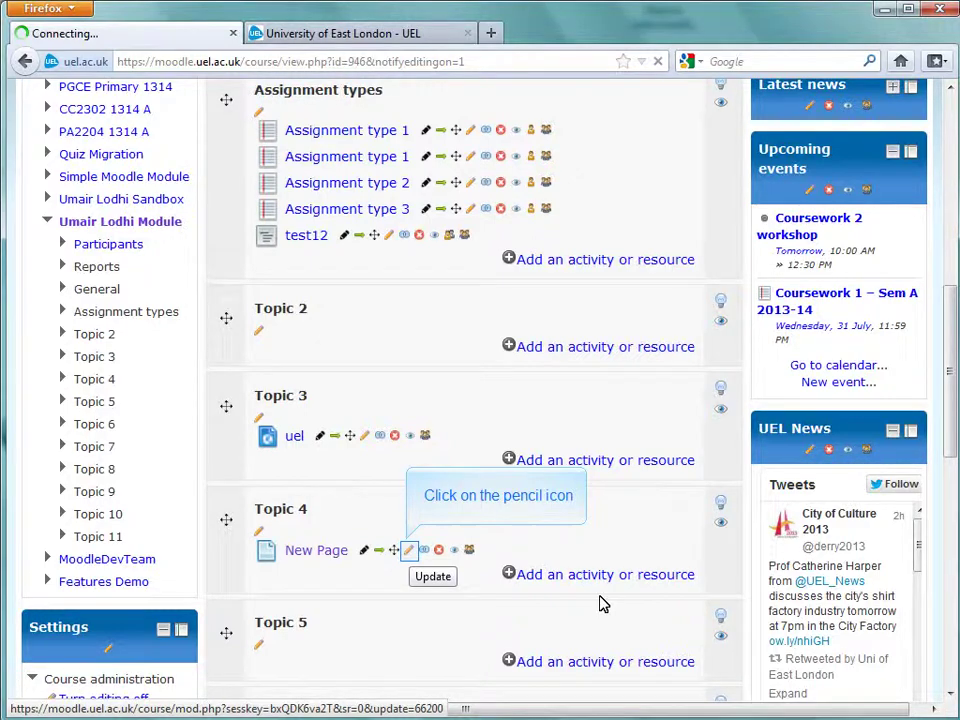
pyautogui.click(408, 549)
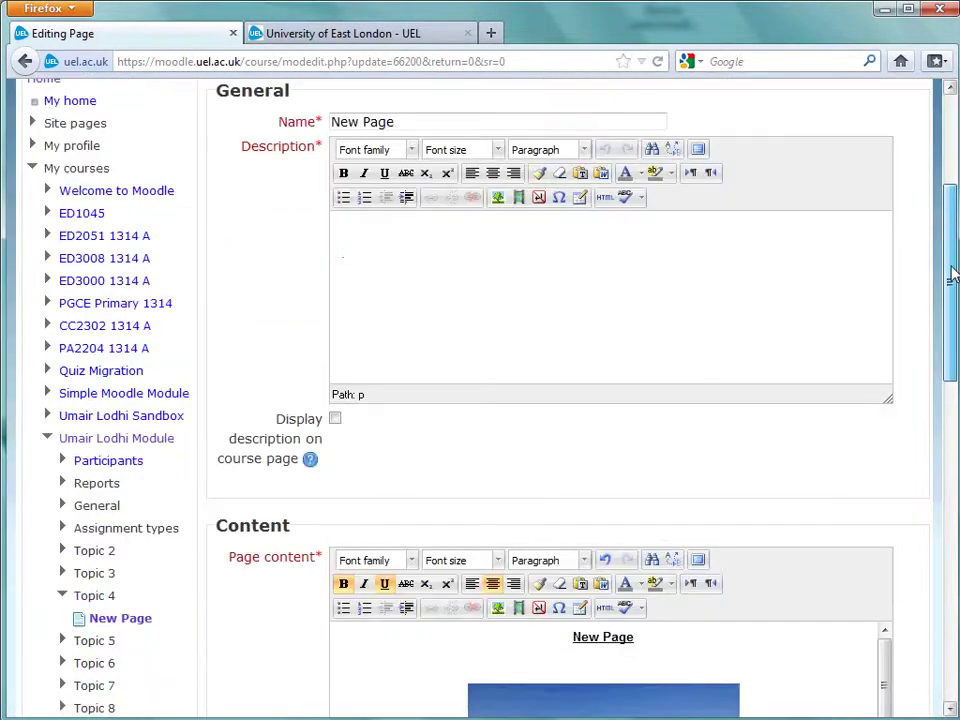
pyautogui.moveTo(953, 275); pyautogui.dragTo(955, 370)
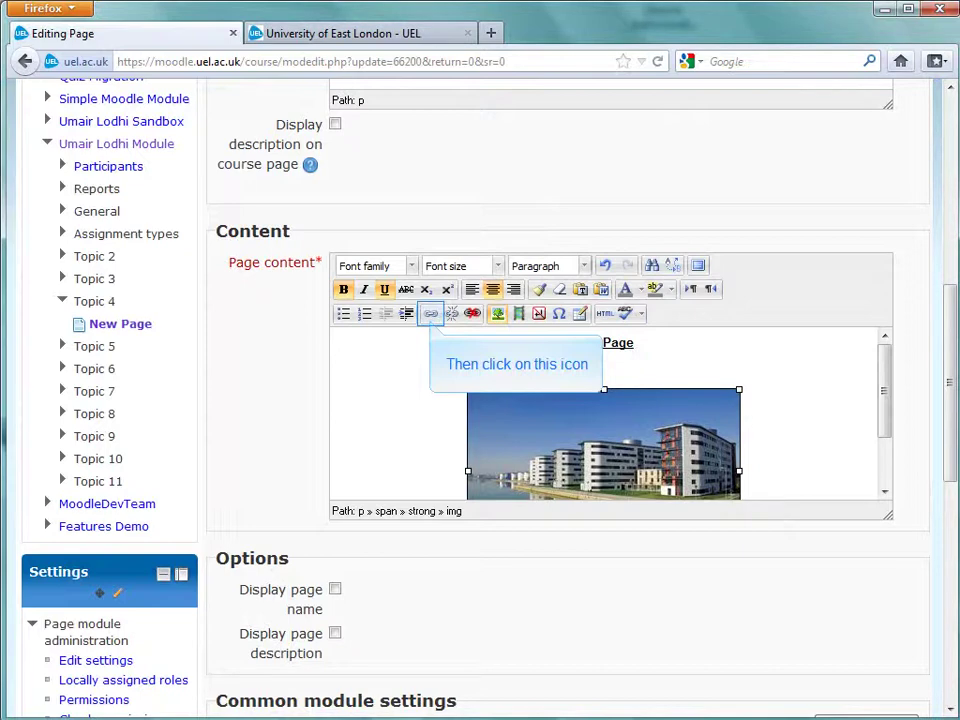
pyautogui.click(431, 314)
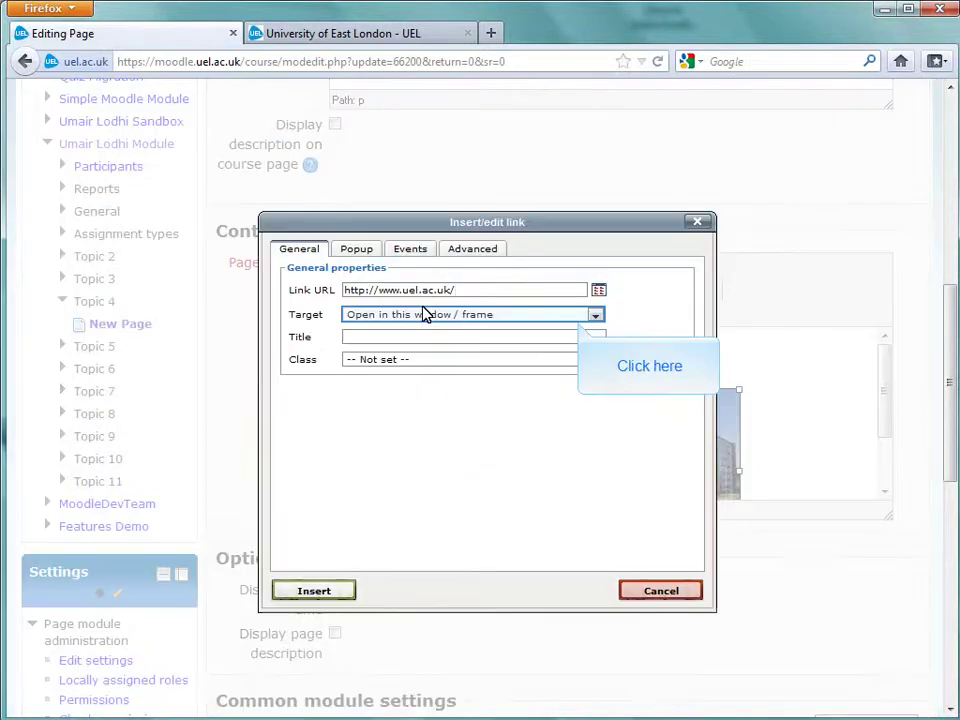
pyautogui.click(593, 316)
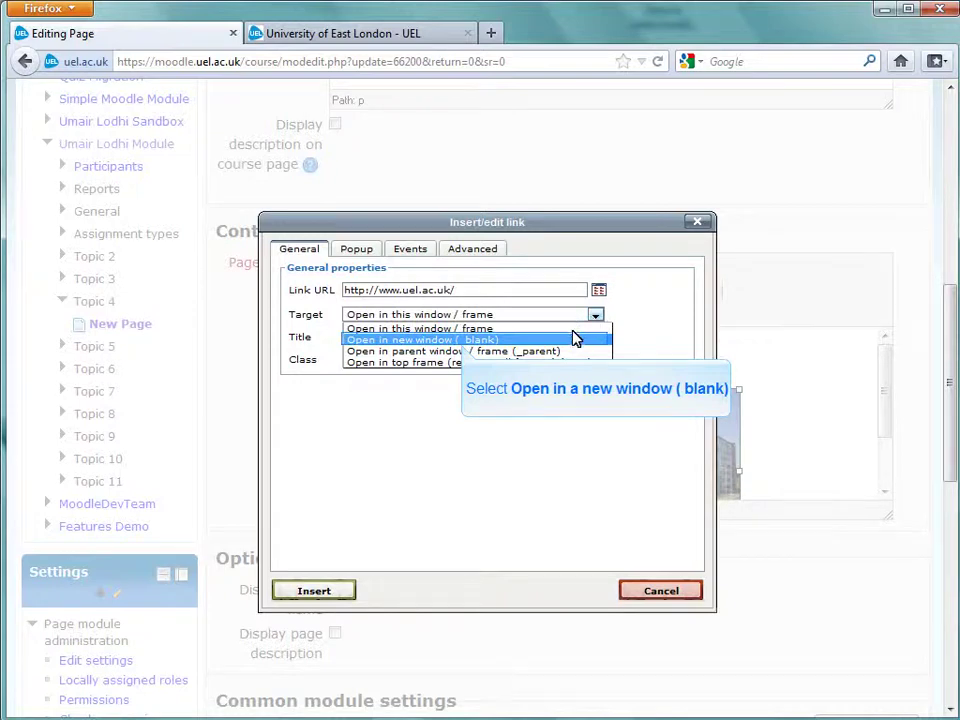
pyautogui.click(573, 340)
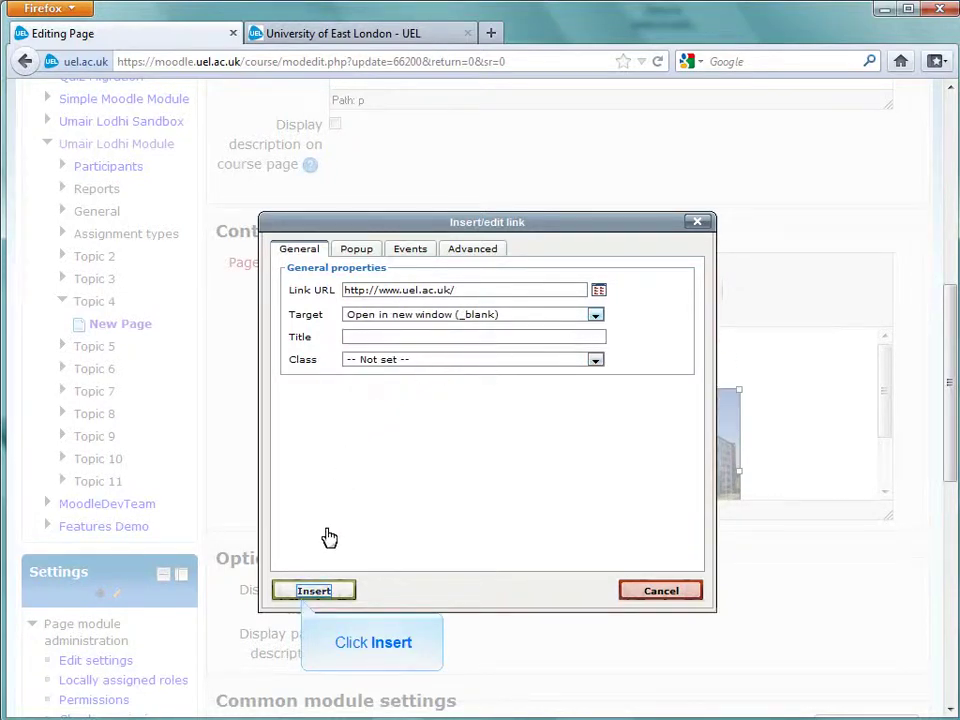
pyautogui.click(313, 591)
# - Save New Page with the linked image and return to the course
pyautogui.scroll(-5, 948, 560)
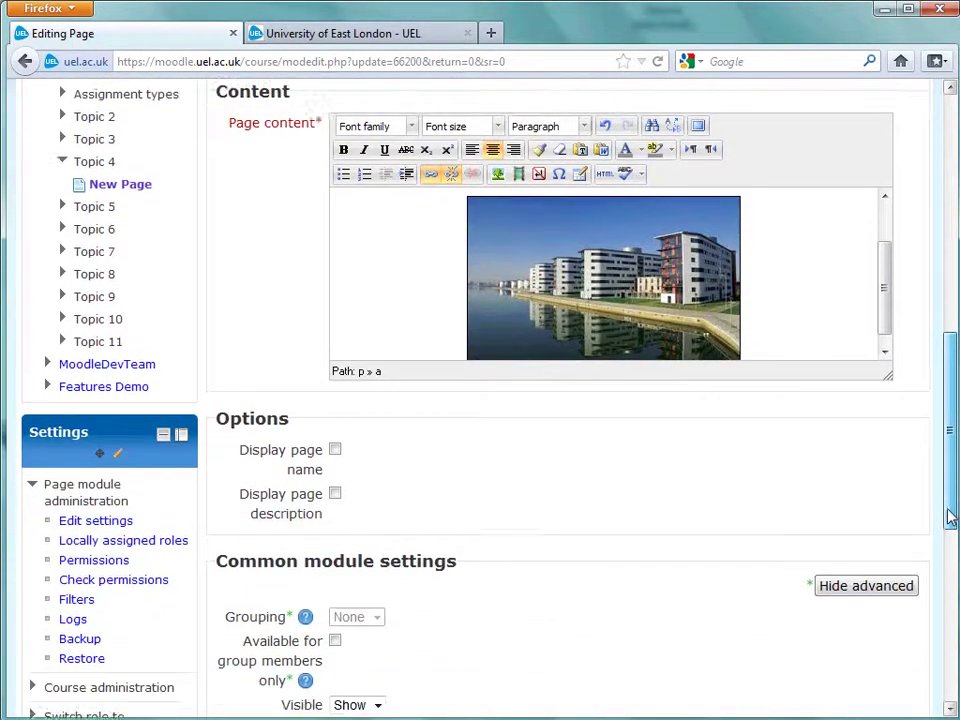
pyautogui.scroll(-5, 948, 560)
pyautogui.click(407, 568)
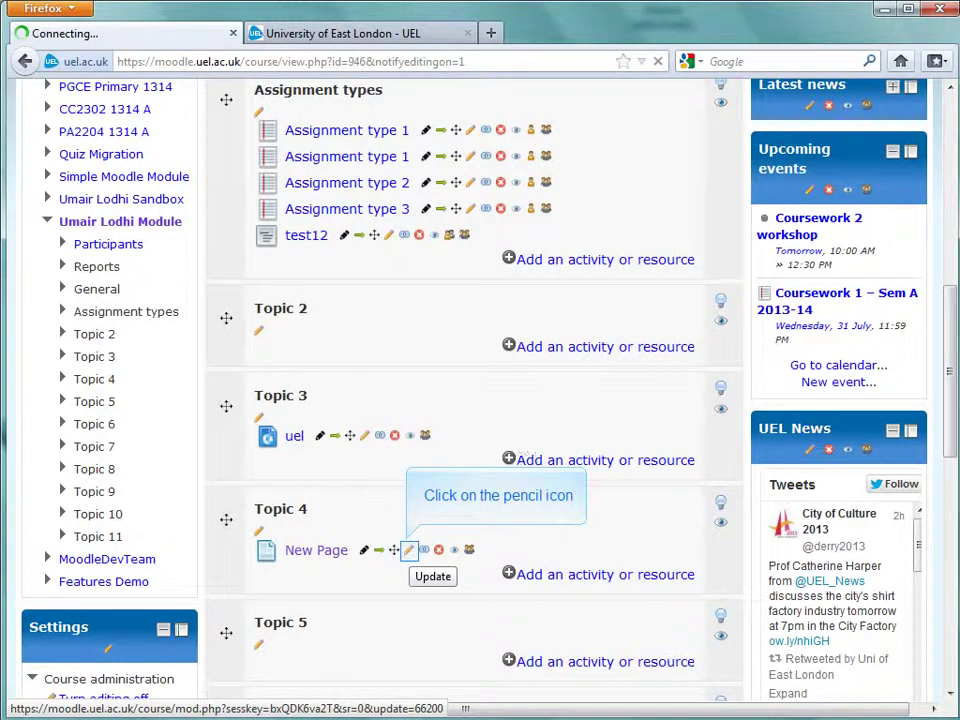
pyautogui.click(408, 549)
pyautogui.scroll(-5, 953, 268)
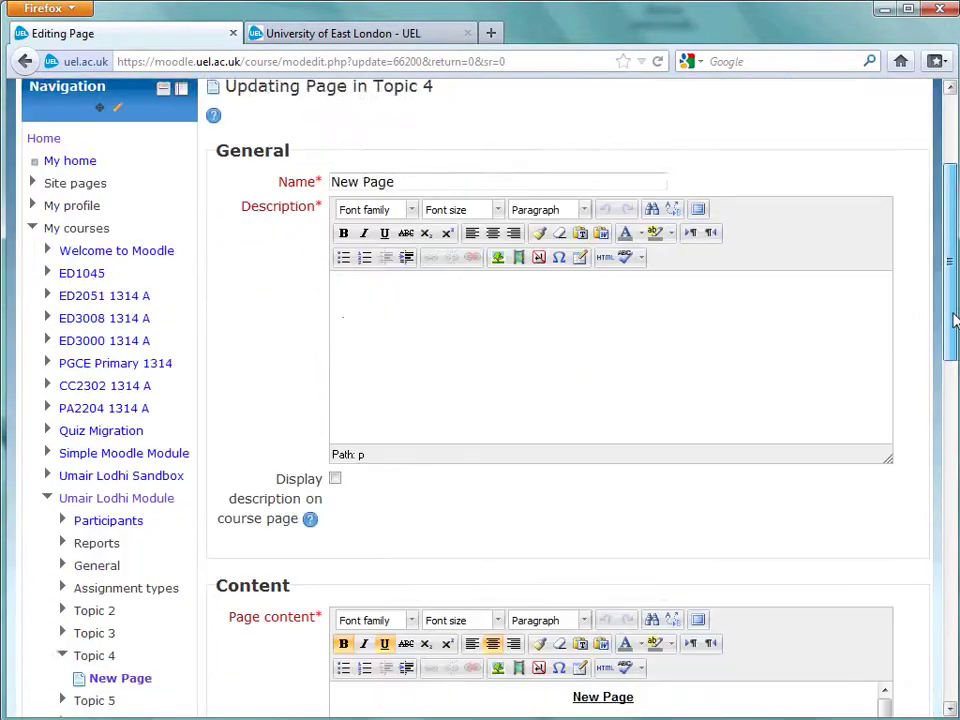
pyautogui.moveTo(634, 378); pyautogui.dragTo(573, 383)
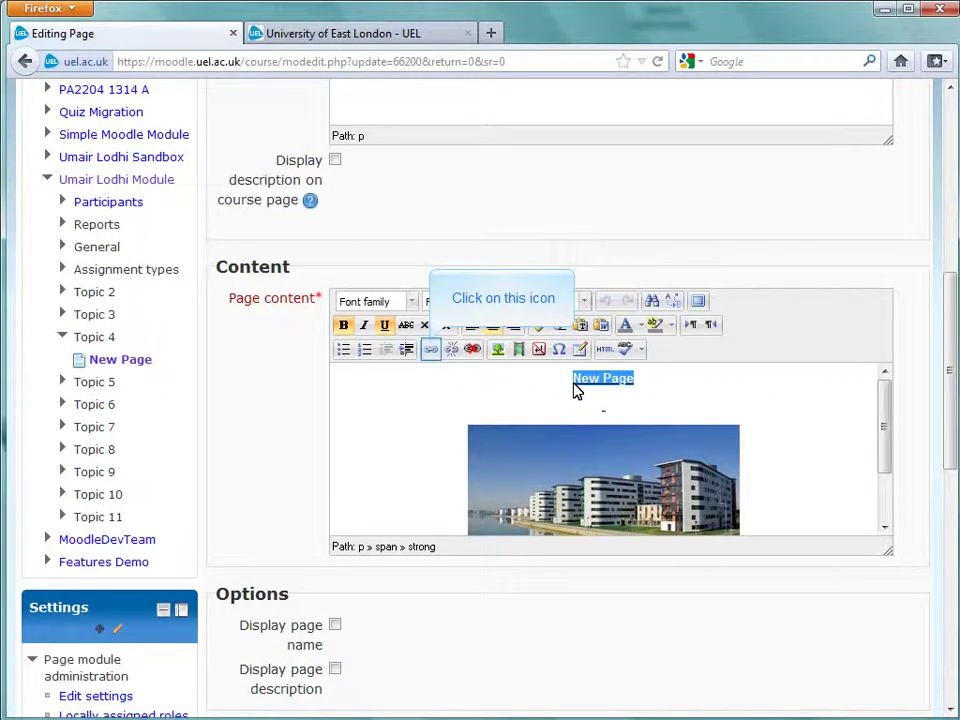
pyautogui.click(430, 349)
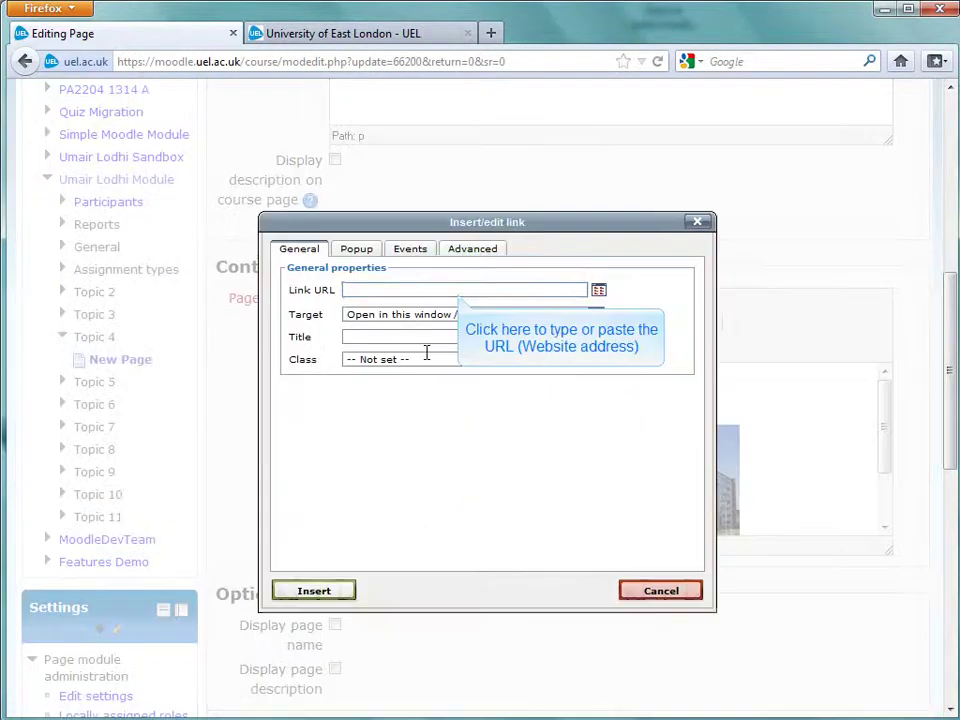
pyautogui.click(458, 291)
pyautogui.write('http://www.uel.ac.uk/')
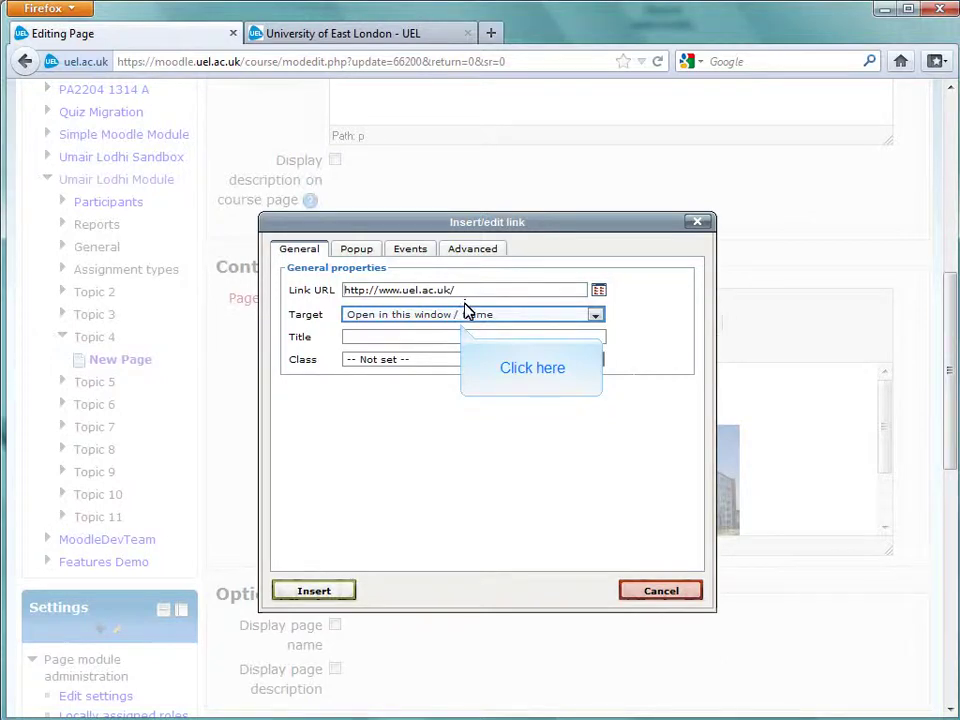
# - Insert the heading link with its target set to open in a new window (_blank), and save the page, returning to the course
pyautogui.click(465, 316)
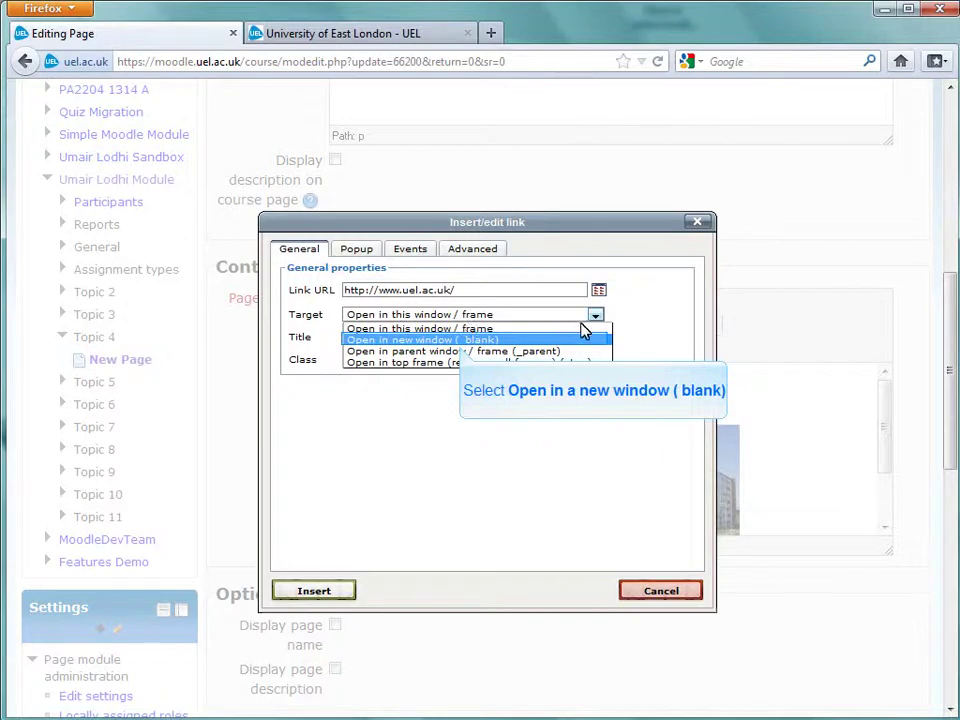
pyautogui.click(605, 342)
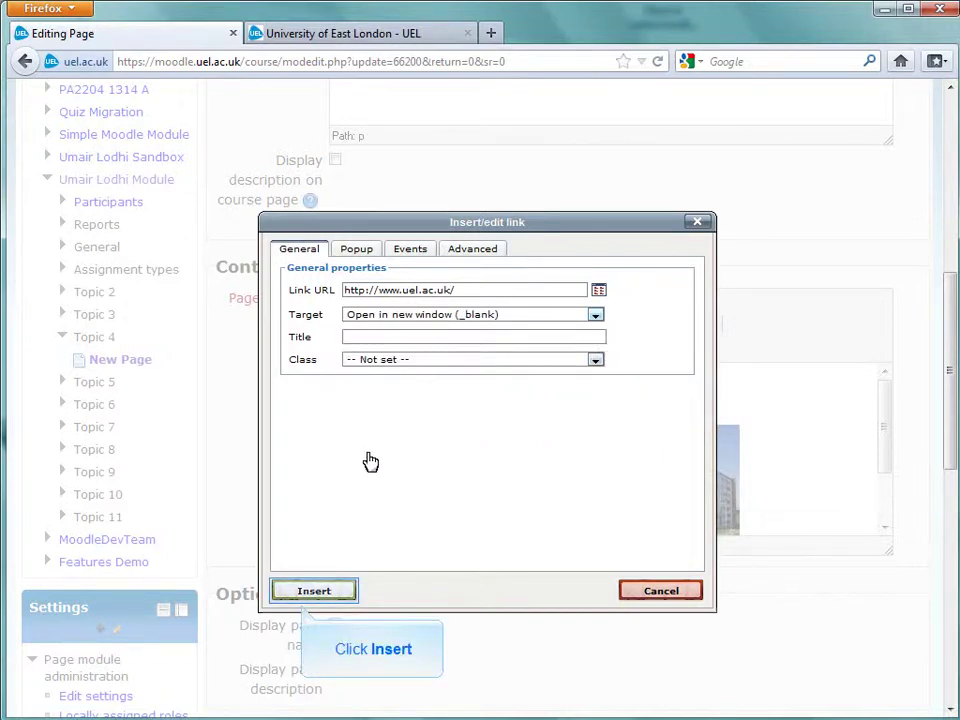
pyautogui.click(313, 591)
pyautogui.scroll(-10, 600, 400)
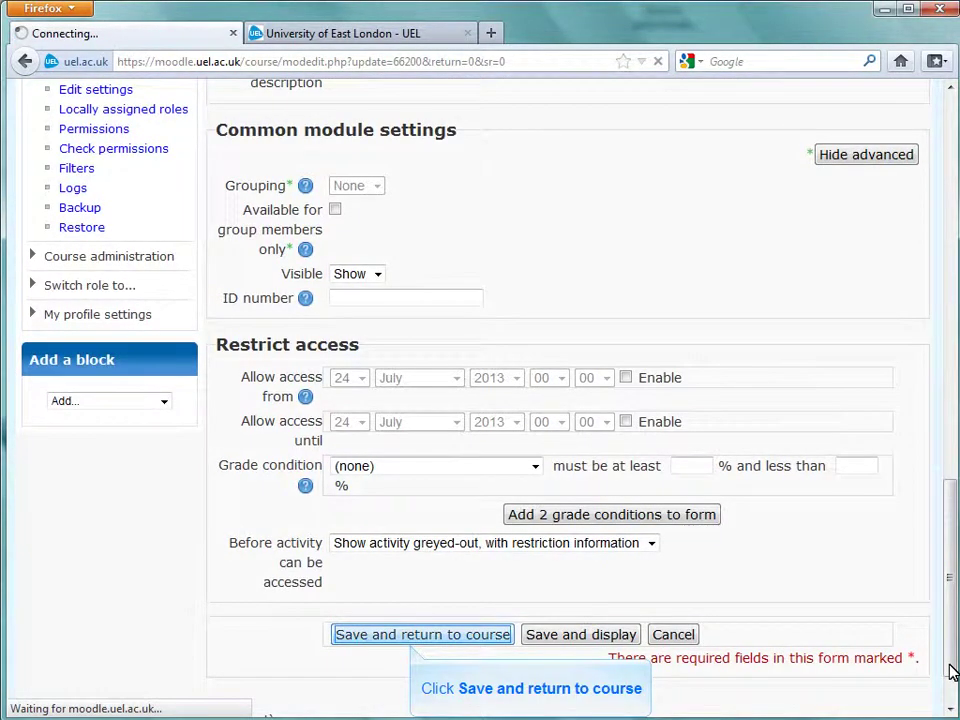
pyautogui.click(433, 639)
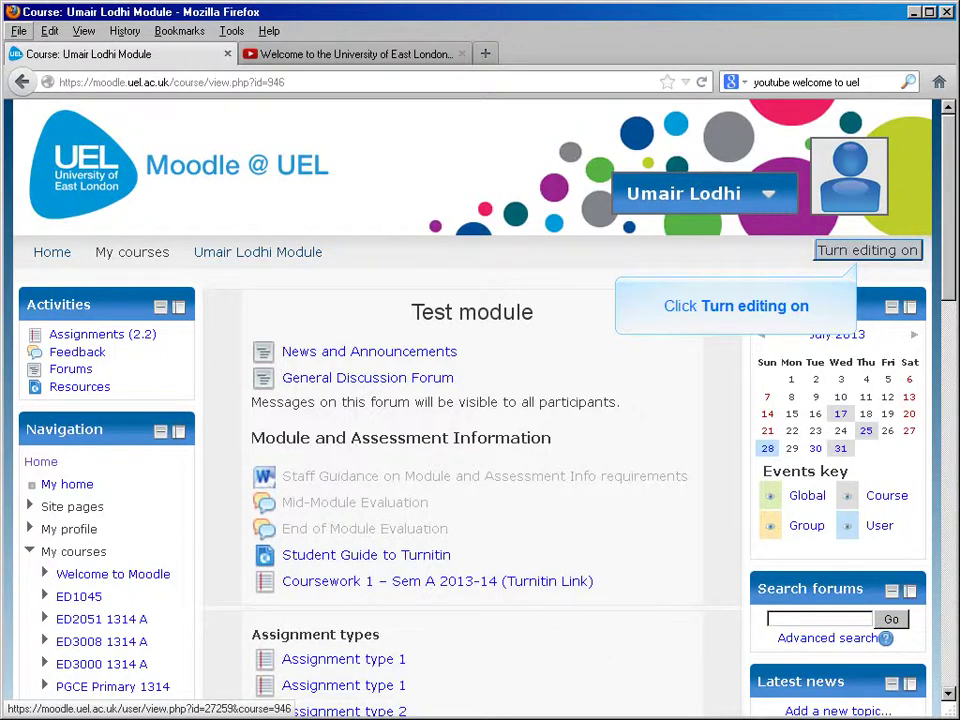
# - Turn on course editing and add a new URL resource to Topic 2
pyautogui.click(836, 253)
pyautogui.scroll(-3, 943, 221)
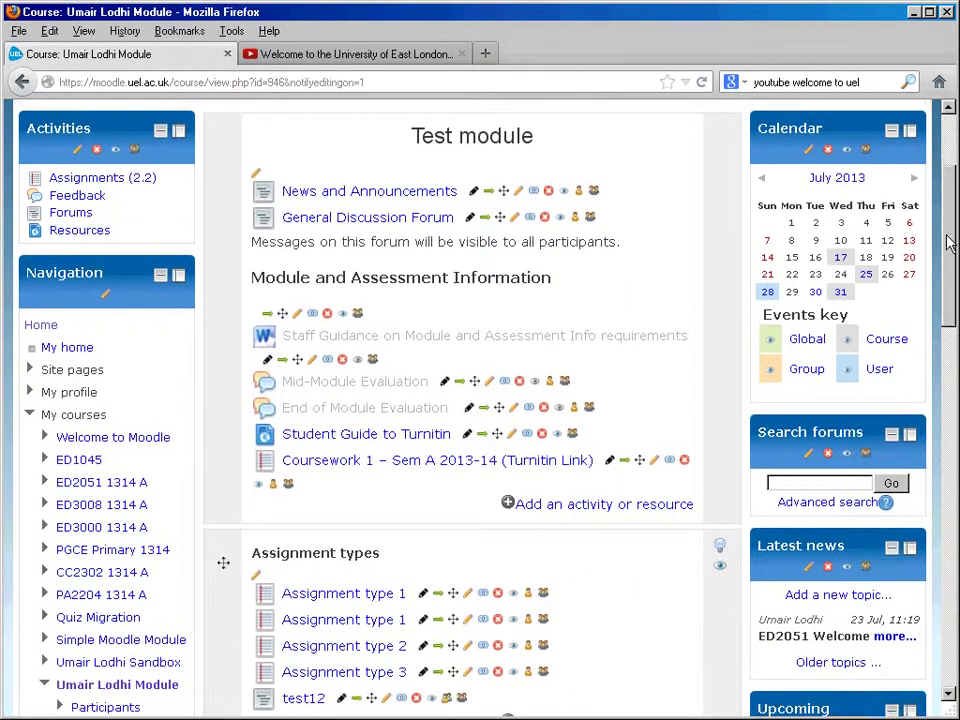
pyautogui.moveTo(949, 243); pyautogui.dragTo(949, 330)
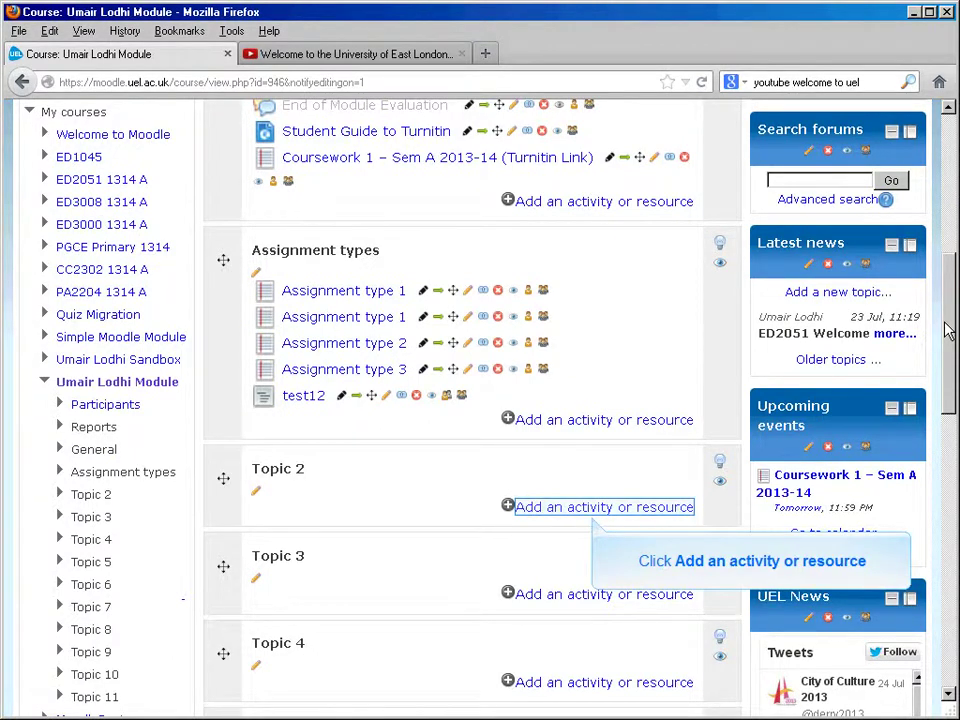
pyautogui.click(604, 507)
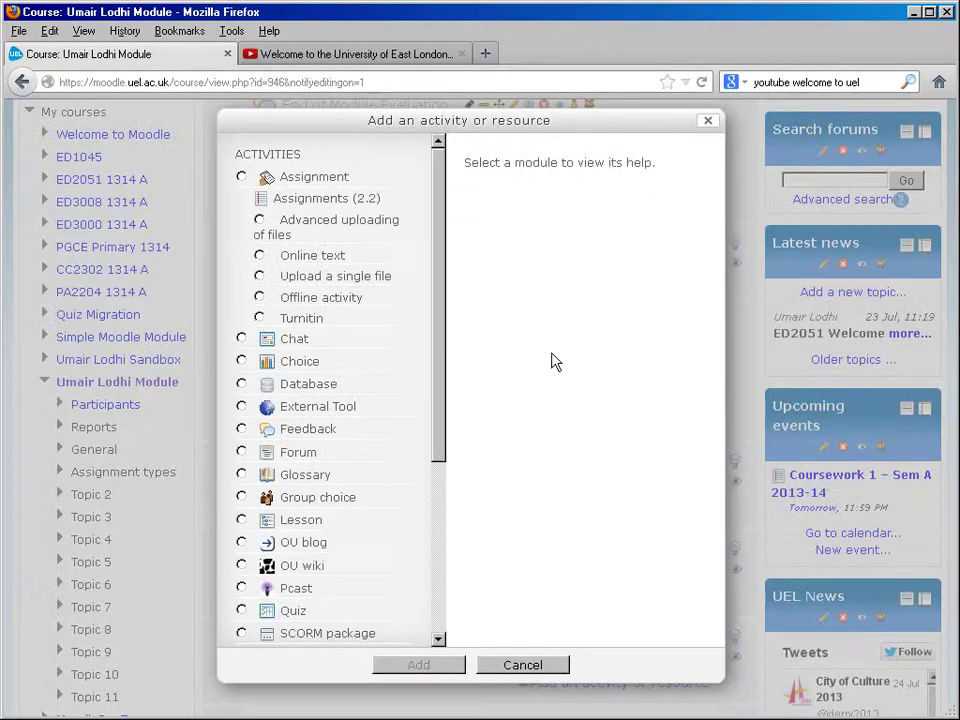
pyautogui.moveTo(441, 399); pyautogui.dragTo(433, 575)
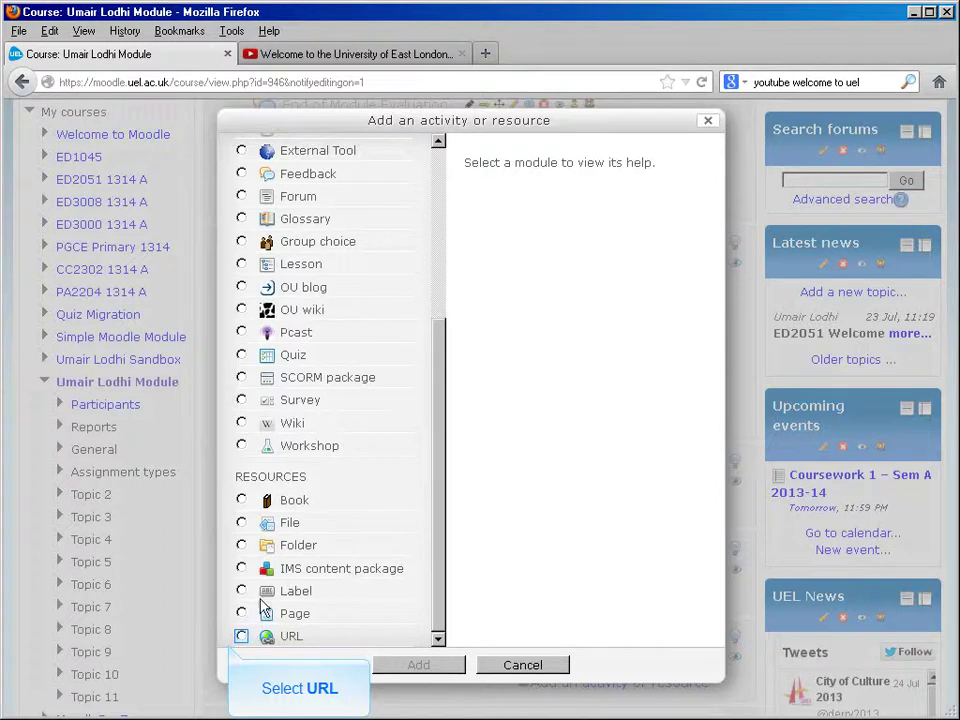
pyautogui.click(242, 636)
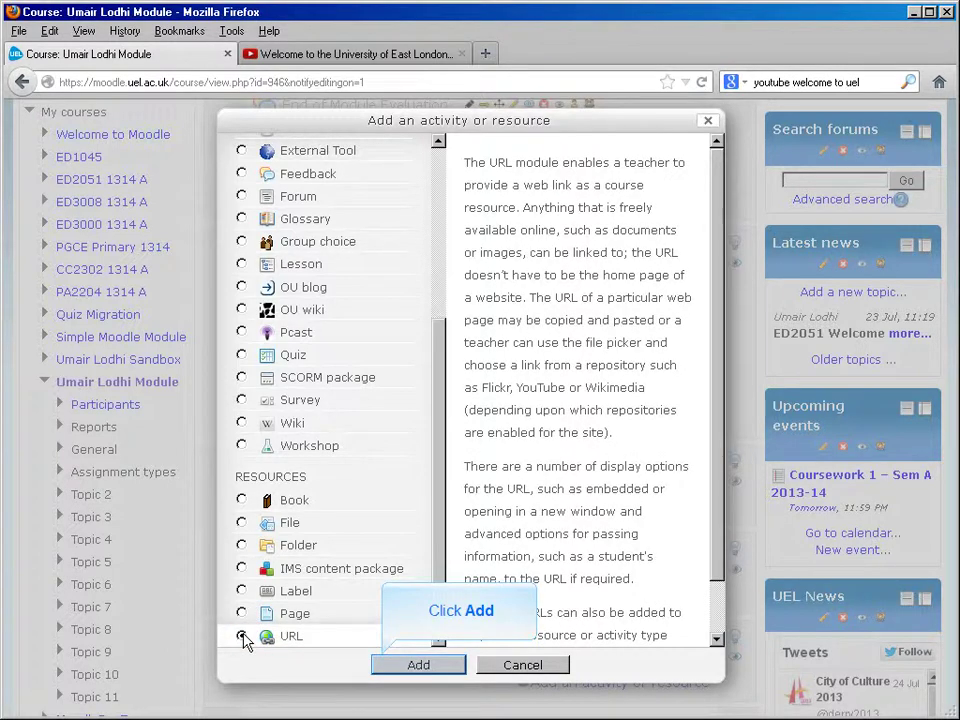
pyautogui.click(435, 665)
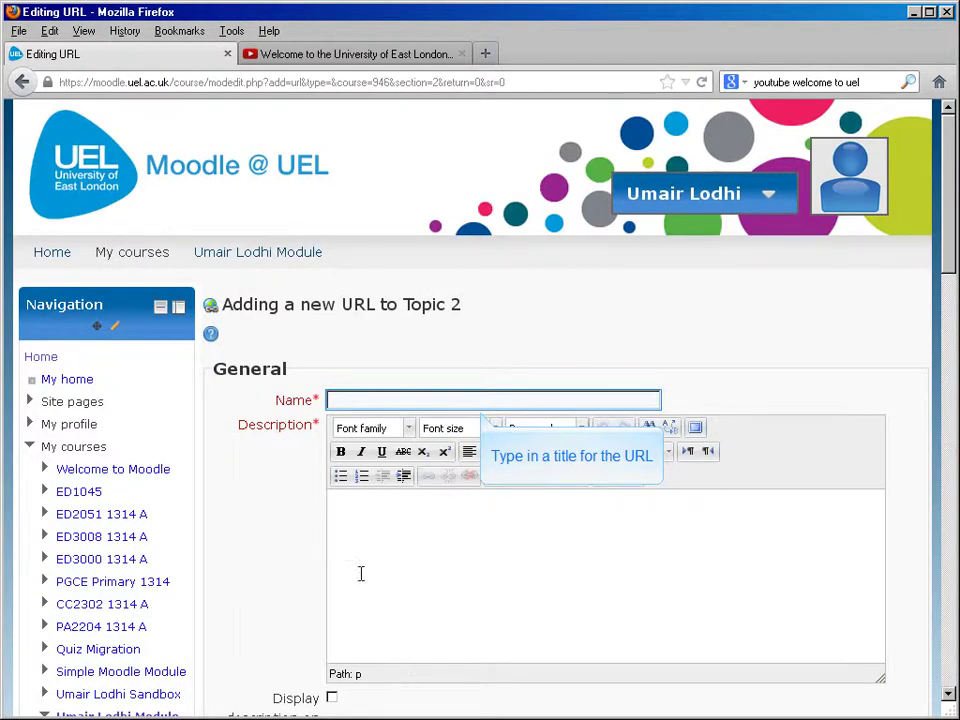
# - Name the Topic 2 URL resource UEL Video and enter Intro as its description
pyautogui.write('UEL Video')
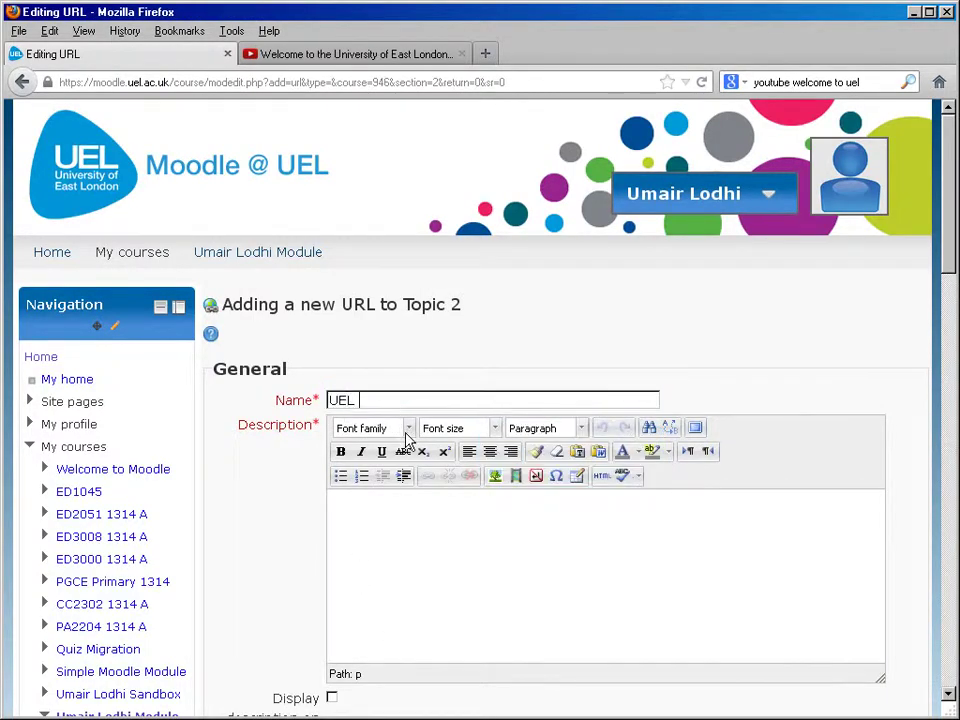
pyautogui.click(420, 512)
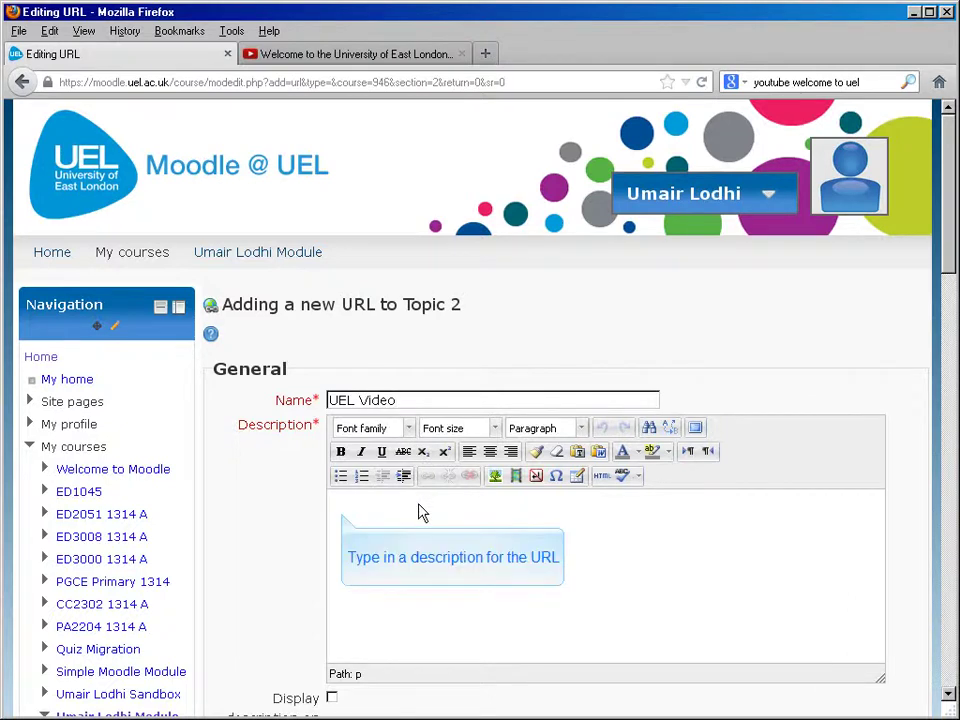
pyautogui.write('Intro')
pyautogui.moveTo(951, 192); pyautogui.dragTo(945, 300)
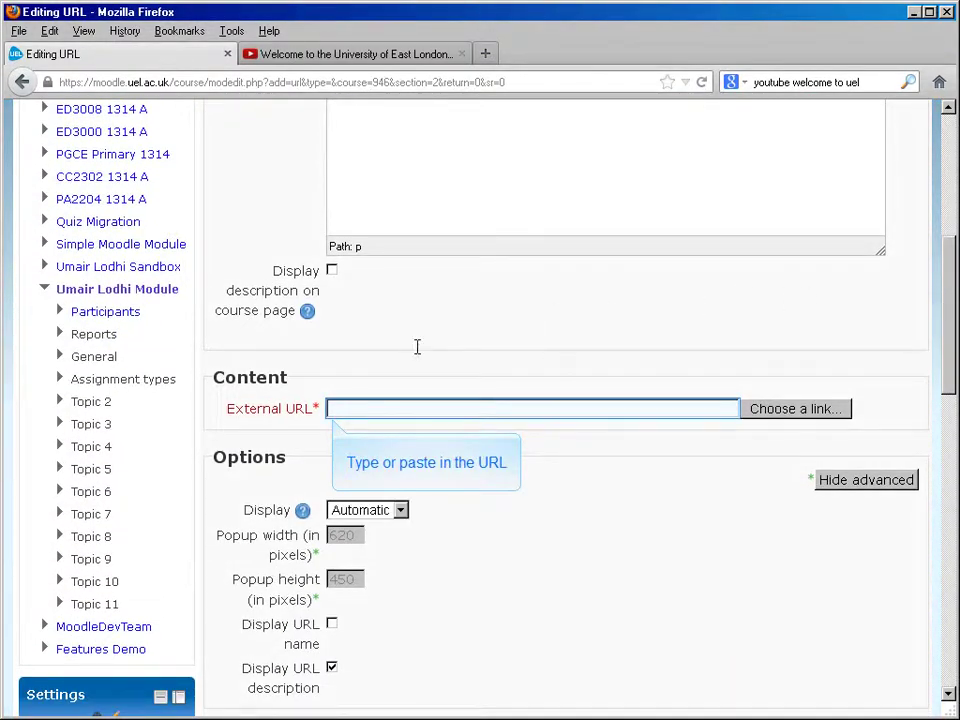
pyautogui.write('http://www.youtube.com/watch?v=XVJxwsDVEes')
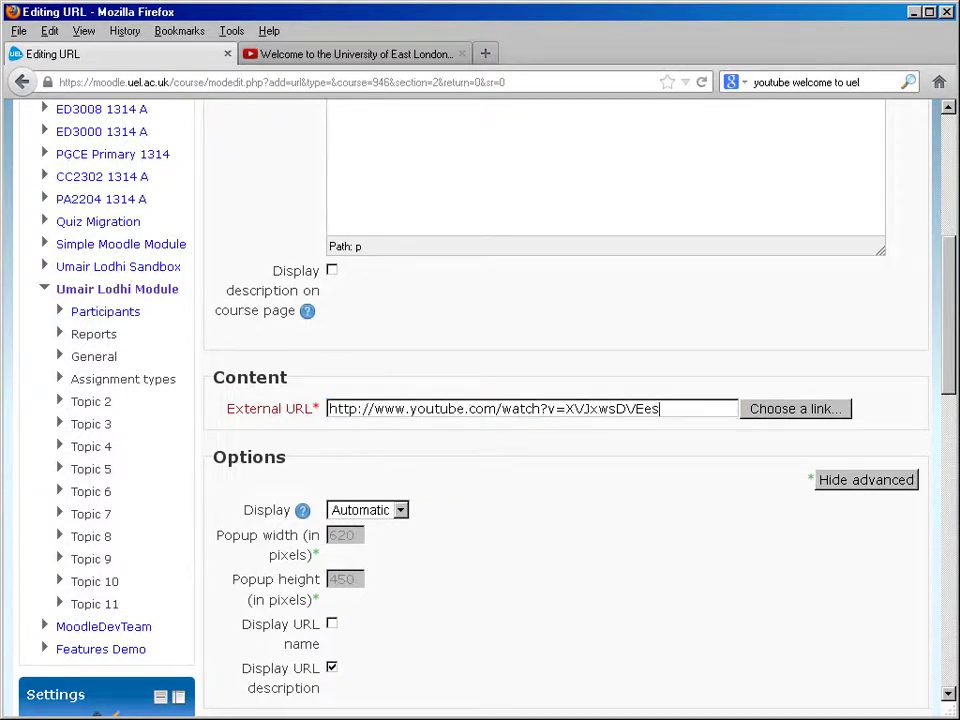
pyautogui.click(382, 512)
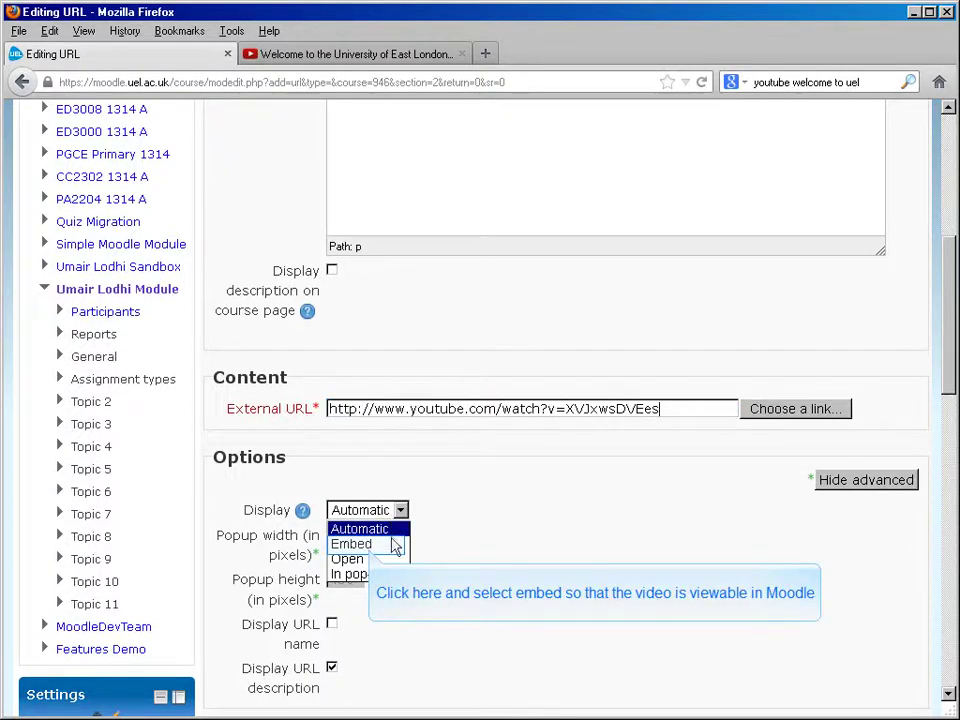
pyautogui.click(351, 544)
pyautogui.moveTo(949, 390); pyautogui.dragTo(945, 666)
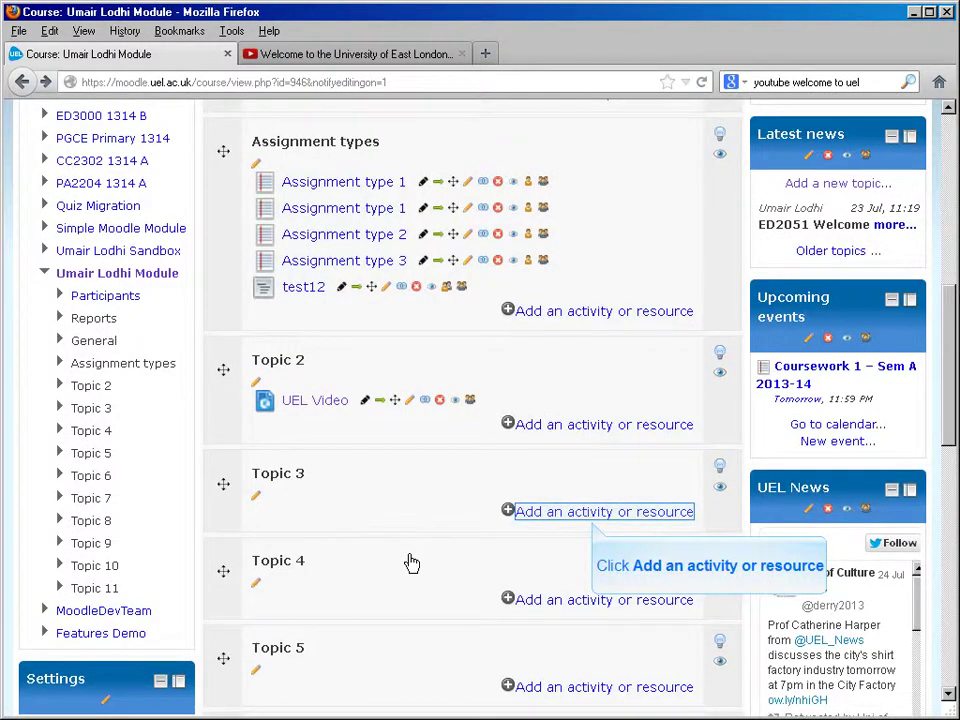
# - Add a new Label resource to Topic 3
pyautogui.click(575, 512)
pyautogui.moveTo(433, 486); pyautogui.dragTo(435, 602)
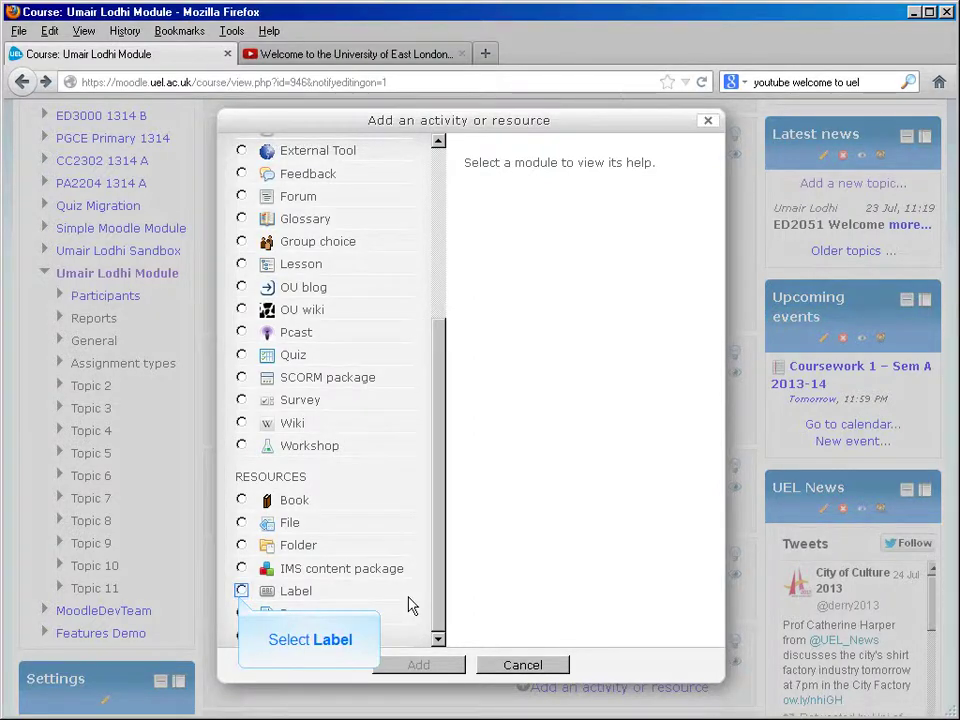
pyautogui.click(242, 592)
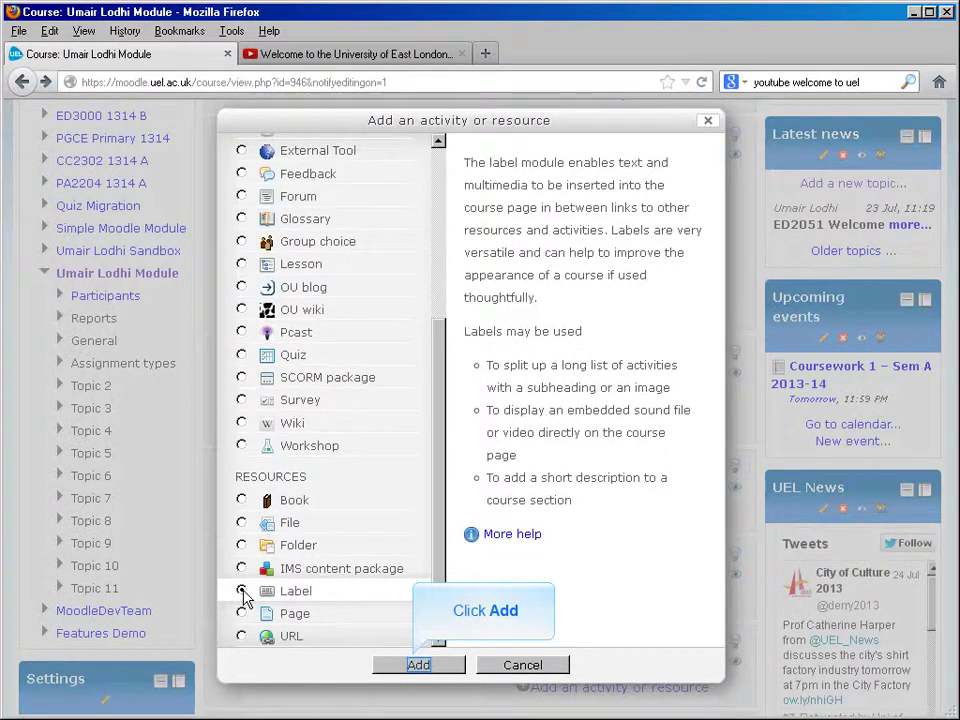
pyautogui.click(416, 663)
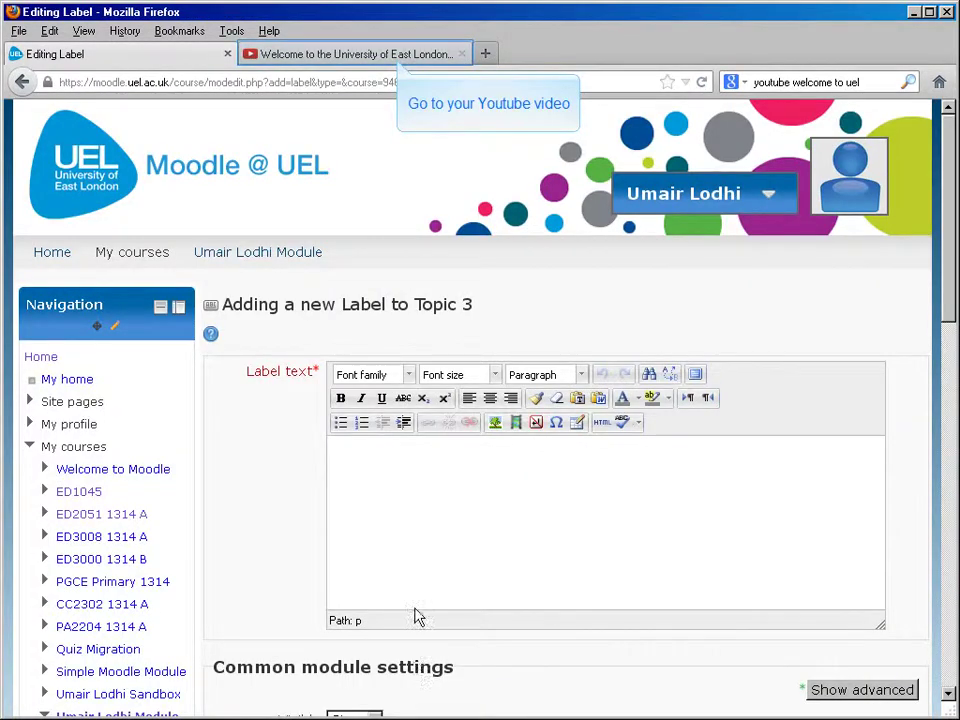
# - Switch to the YouTube video and open its embed sharing option with the video size set to 560 × 315
pyautogui.click(420, 58)
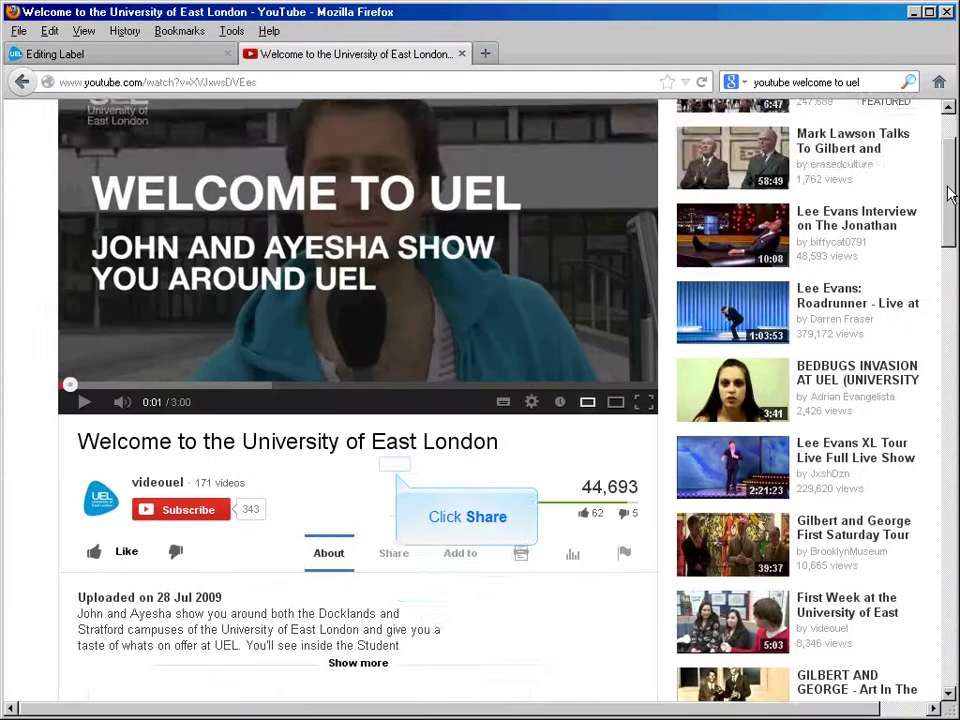
pyautogui.moveTo(949, 189); pyautogui.dragTo(950, 210)
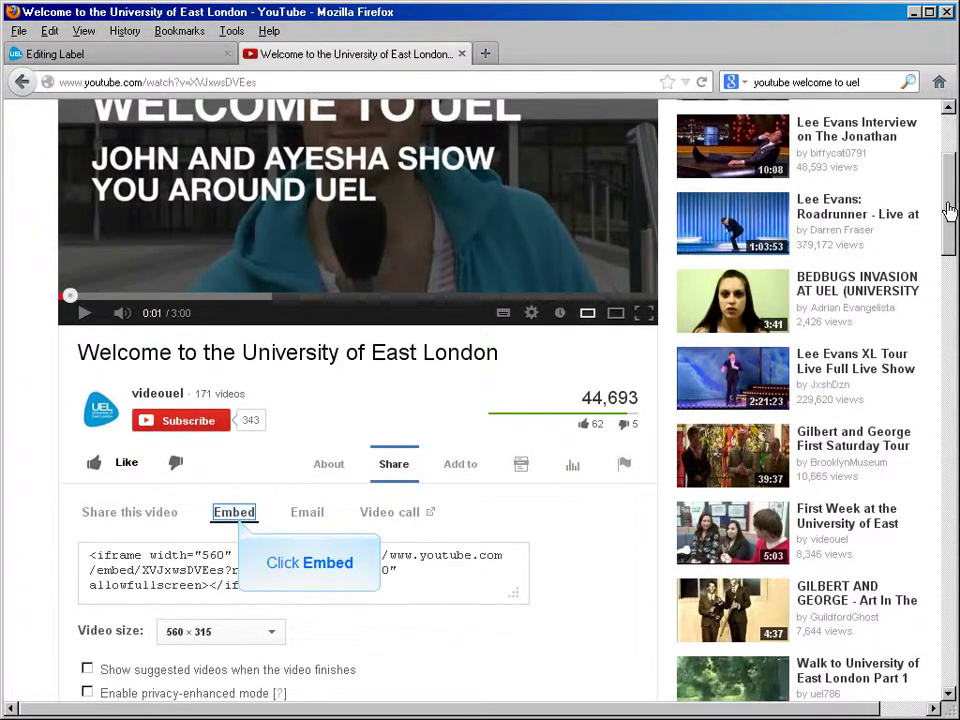
pyautogui.click(224, 518)
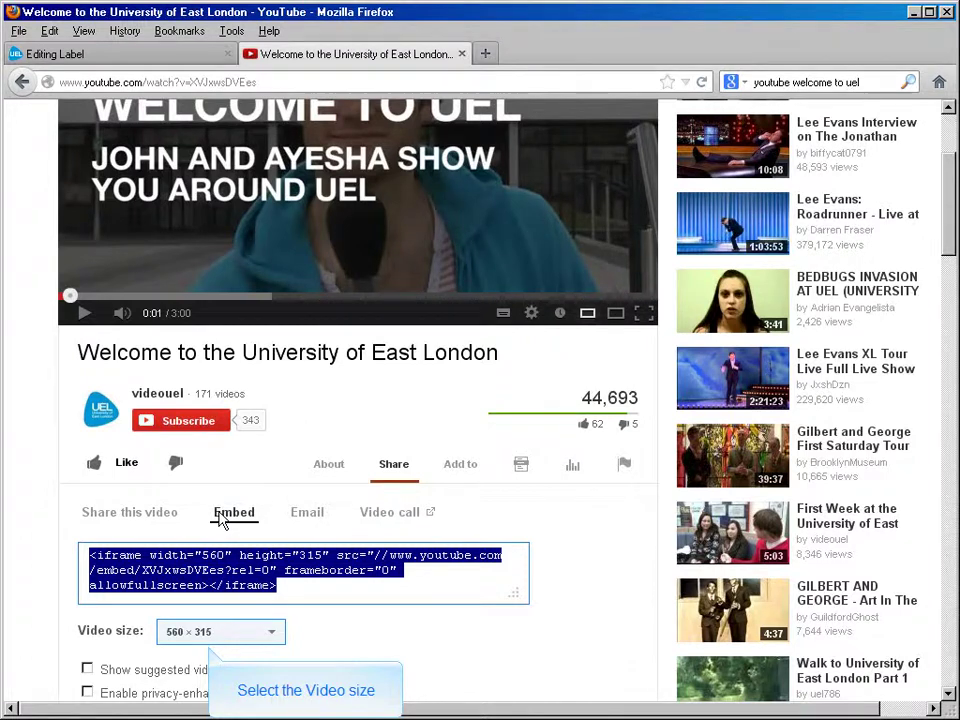
pyautogui.click(262, 638)
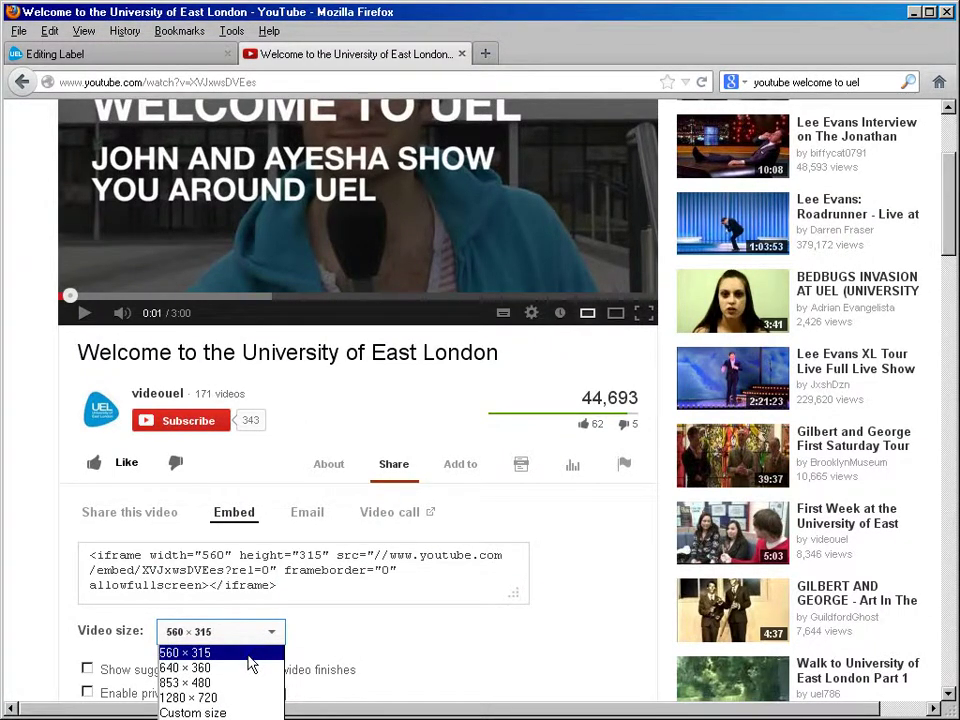
pyautogui.click(251, 652)
# - Copy the video's full iframe embed code
pyautogui.moveTo(276, 586); pyautogui.dragTo(88, 555)
pyautogui.rightClick(237, 582)
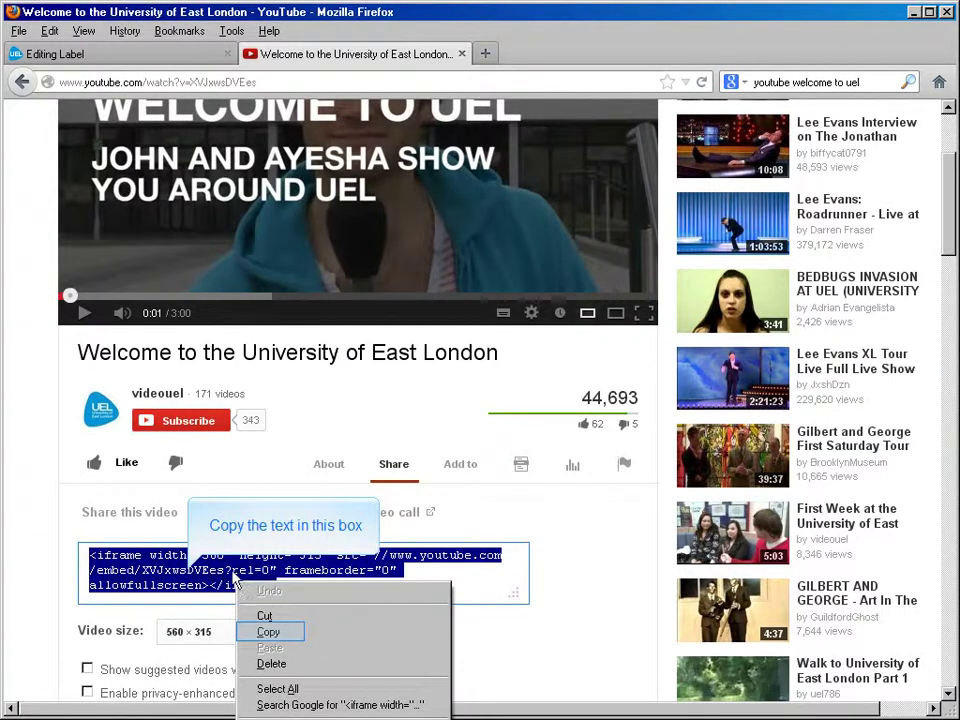
pyautogui.click(301, 630)
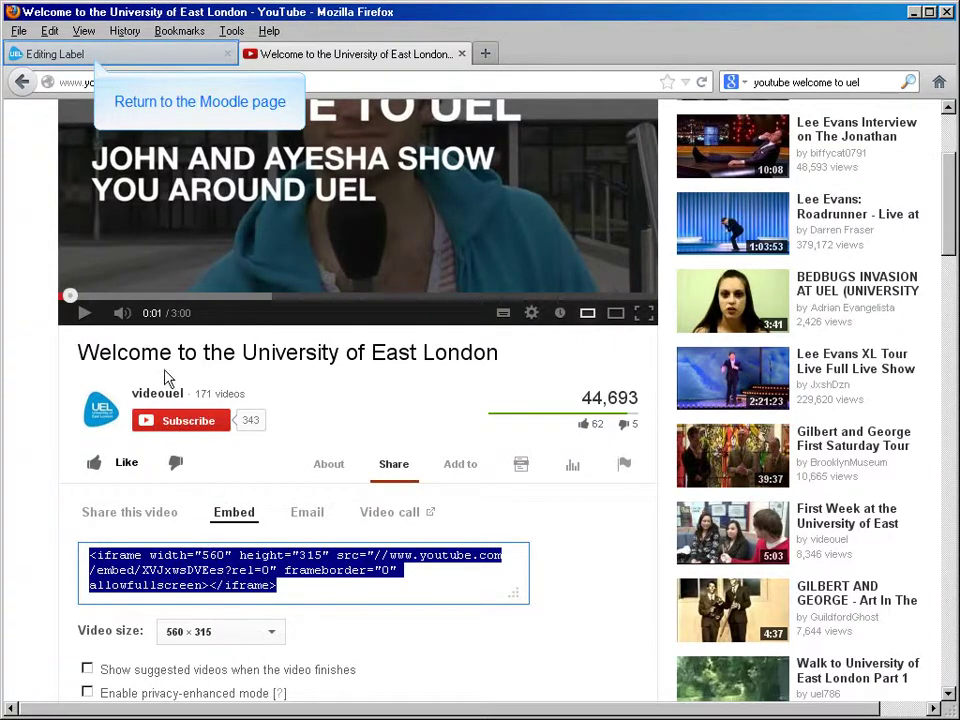
# - Back in Moodle, paste the iframe code into the Topic 3 label's HTML source, update it, and save the label, returning to the course
pyautogui.click(149, 58)
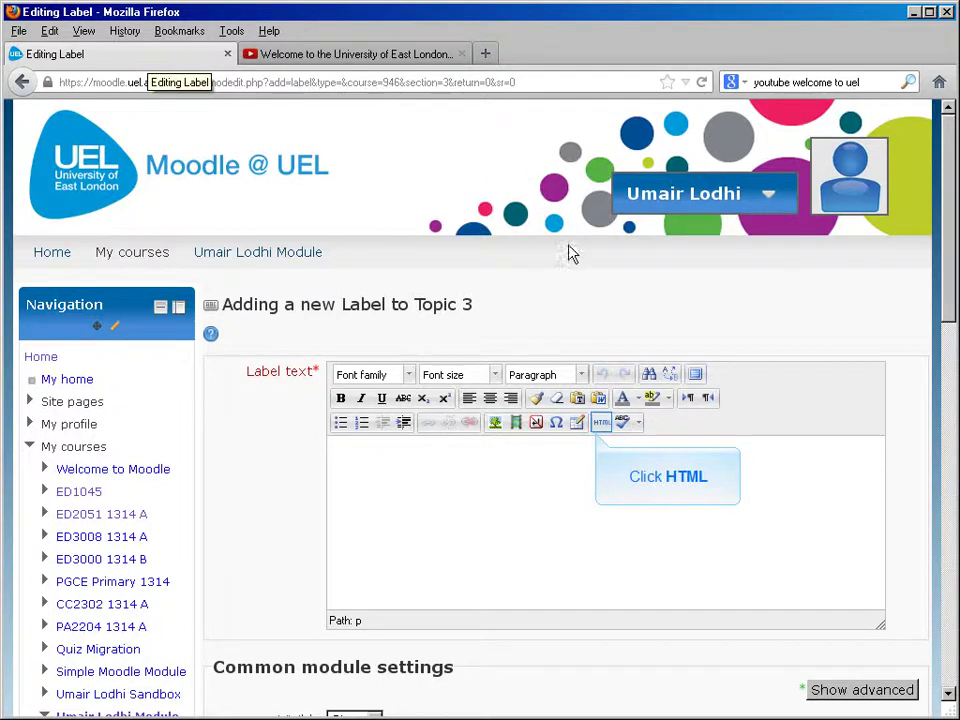
pyautogui.click(601, 422)
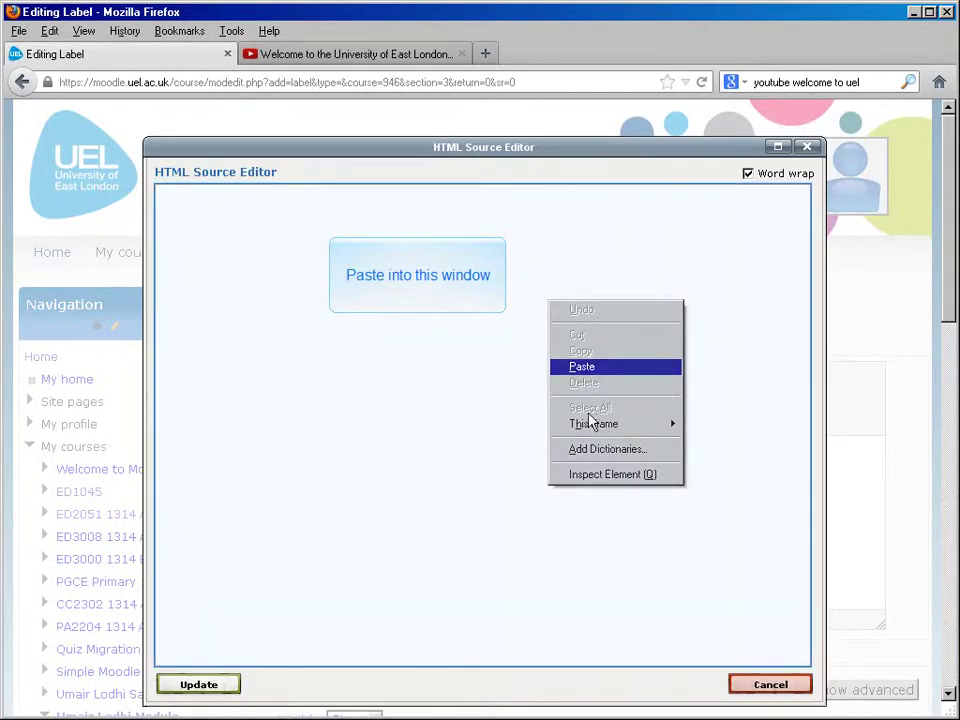
pyautogui.click(582, 367)
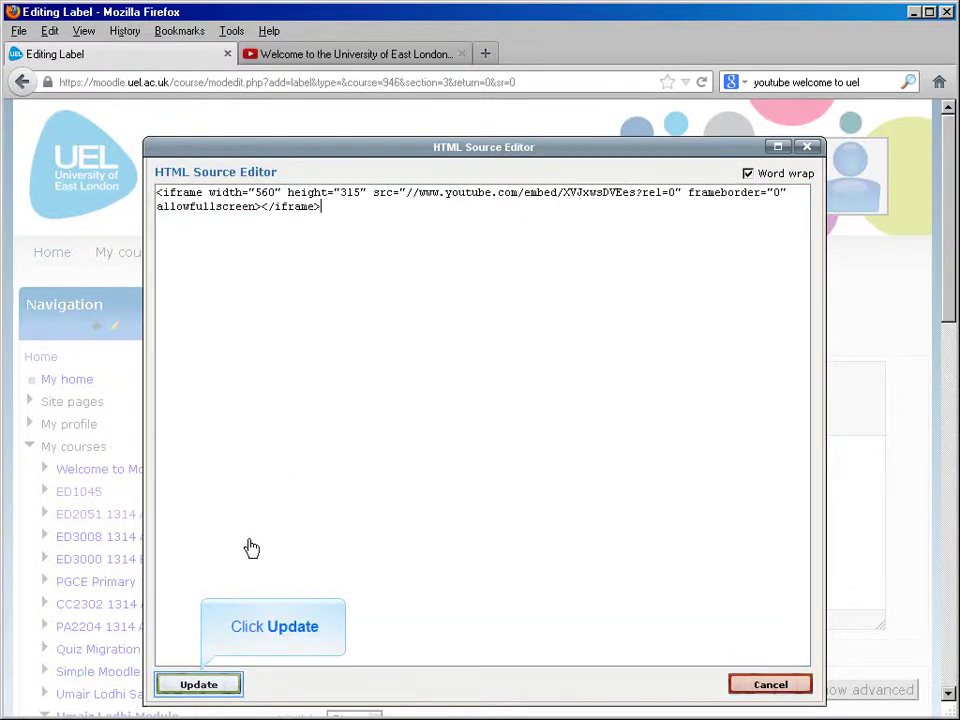
pyautogui.click(229, 687)
pyautogui.moveTo(945, 326); pyautogui.dragTo(934, 506)
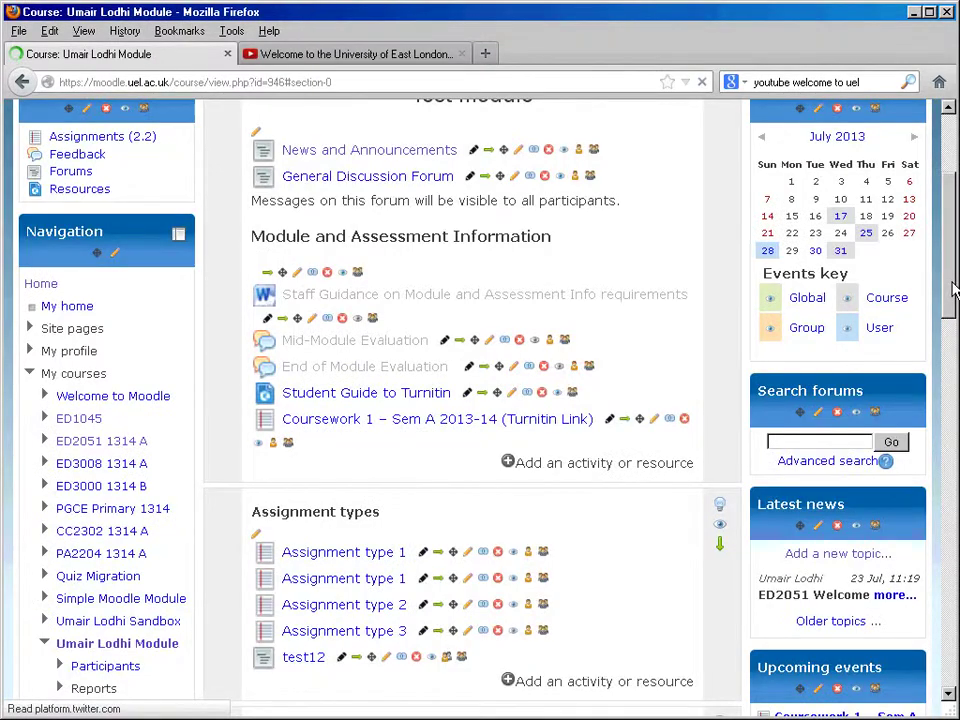
pyautogui.moveTo(952, 290); pyautogui.dragTo(940, 408)
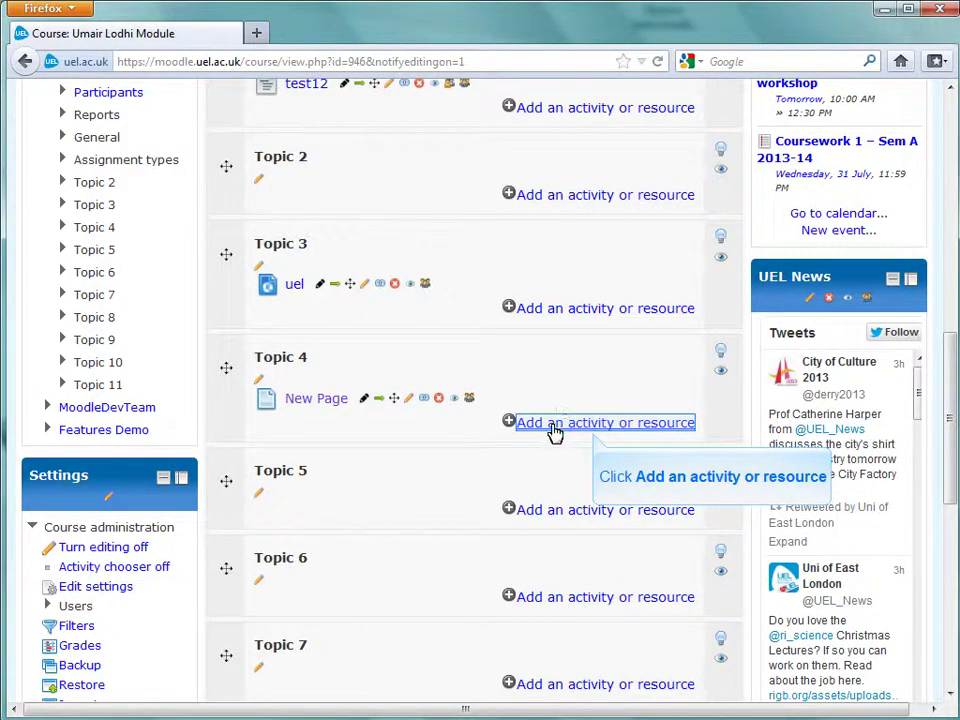
# - Add a new URL resource to Topic 4
pyautogui.click(553, 423)
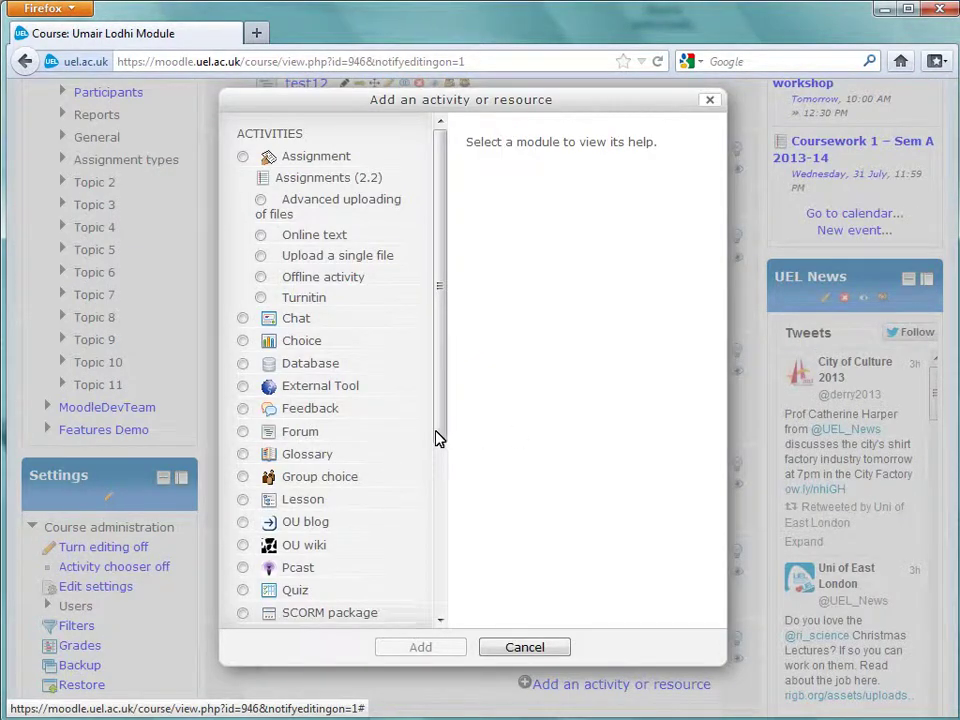
pyautogui.moveTo(438, 438); pyautogui.dragTo(444, 615)
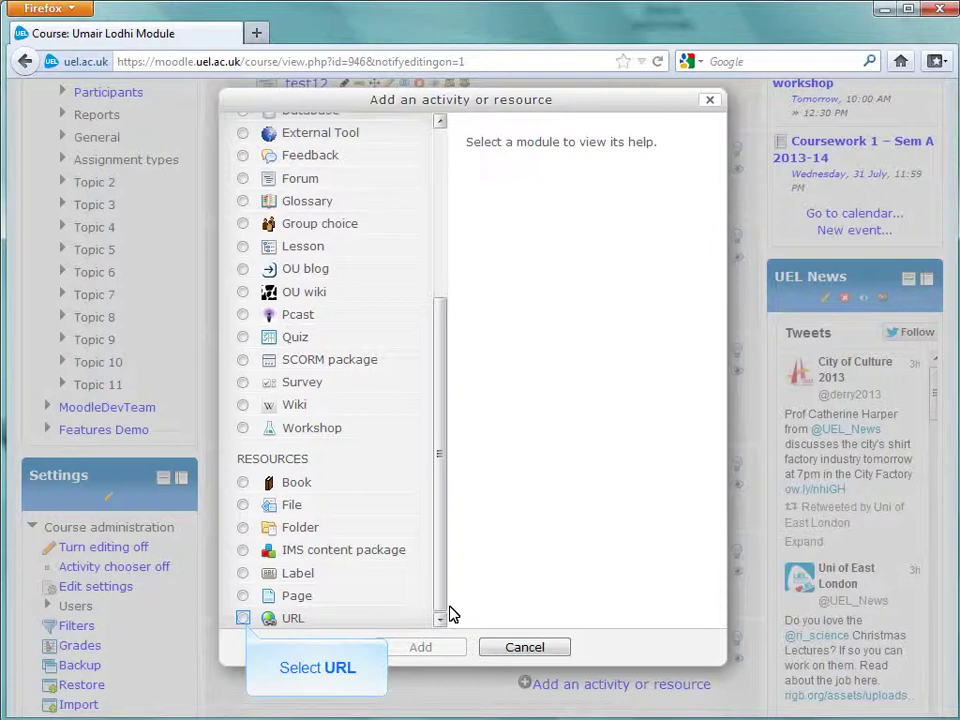
pyautogui.click(244, 619)
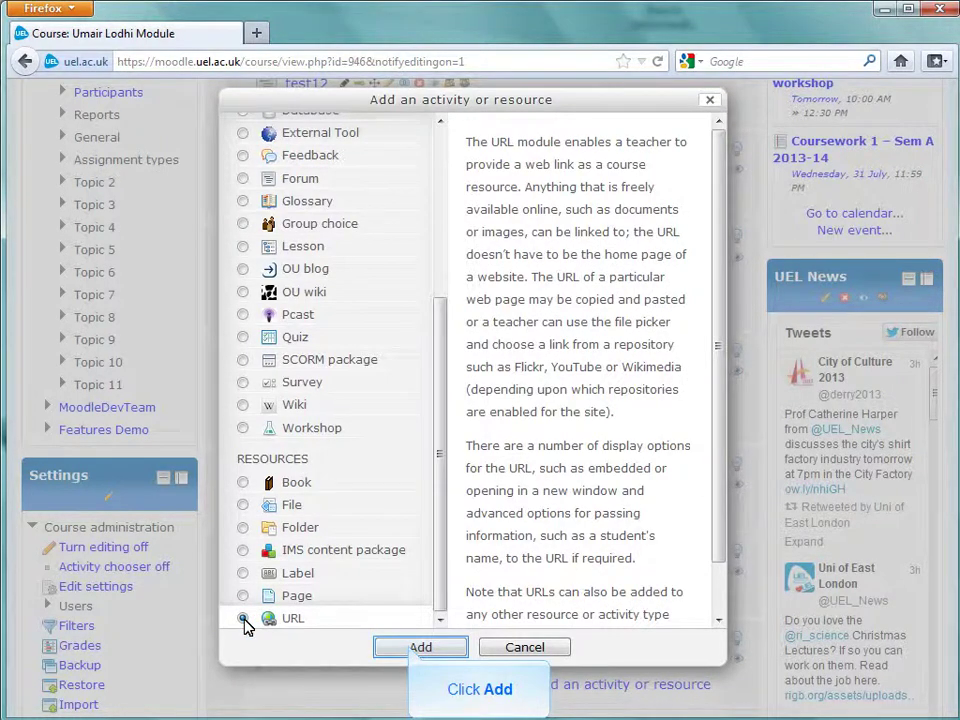
pyautogui.click(420, 647)
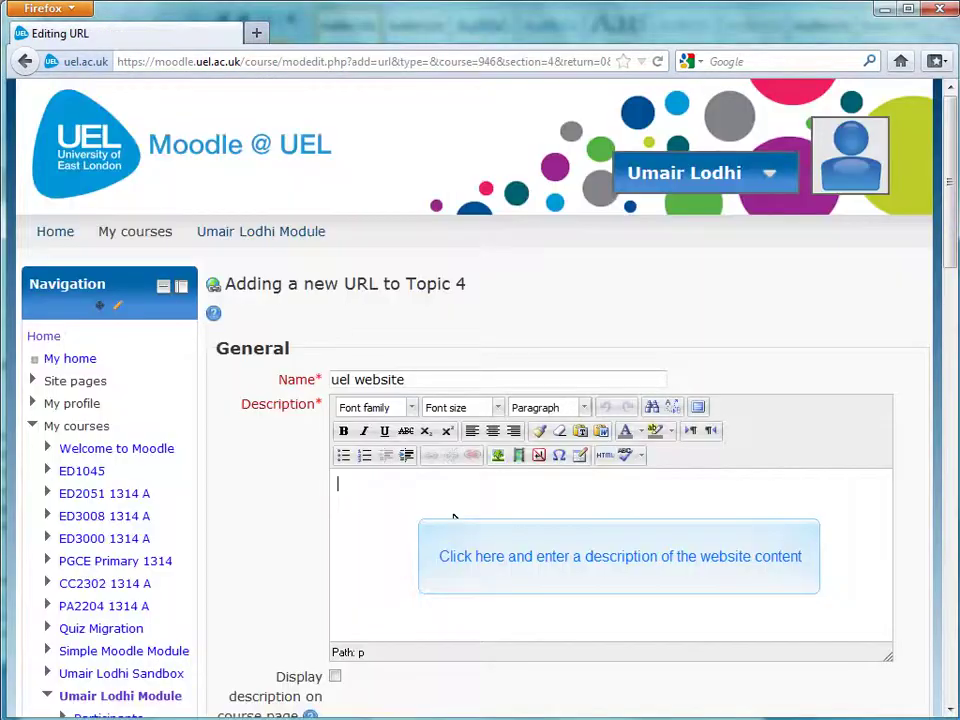
pyautogui.write('uel website abc123')
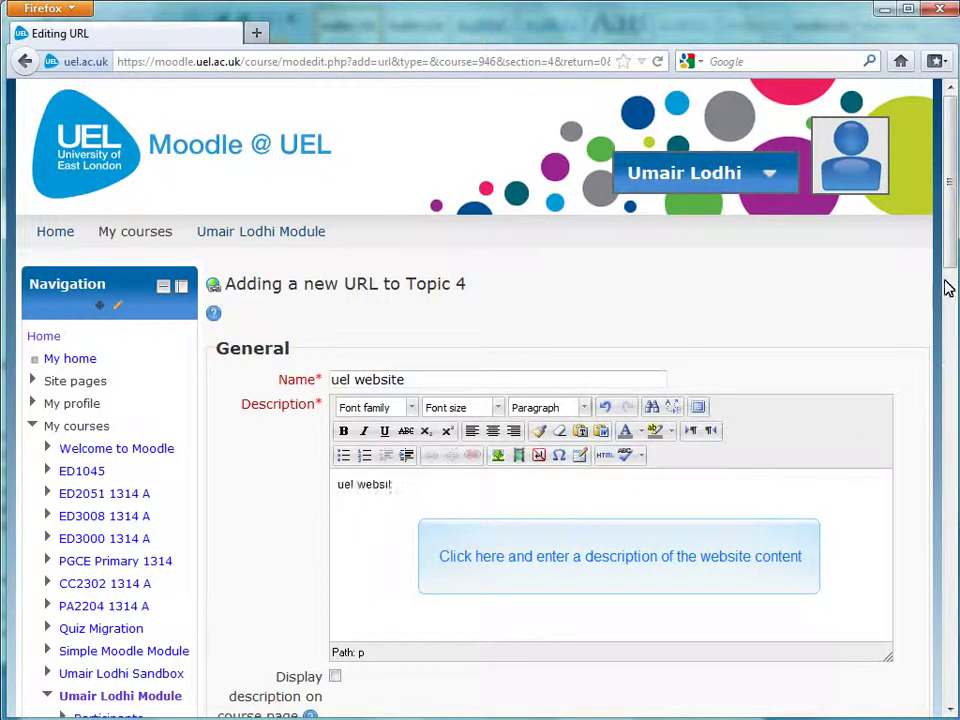
pyautogui.moveTo(949, 251); pyautogui.dragTo(942, 362)
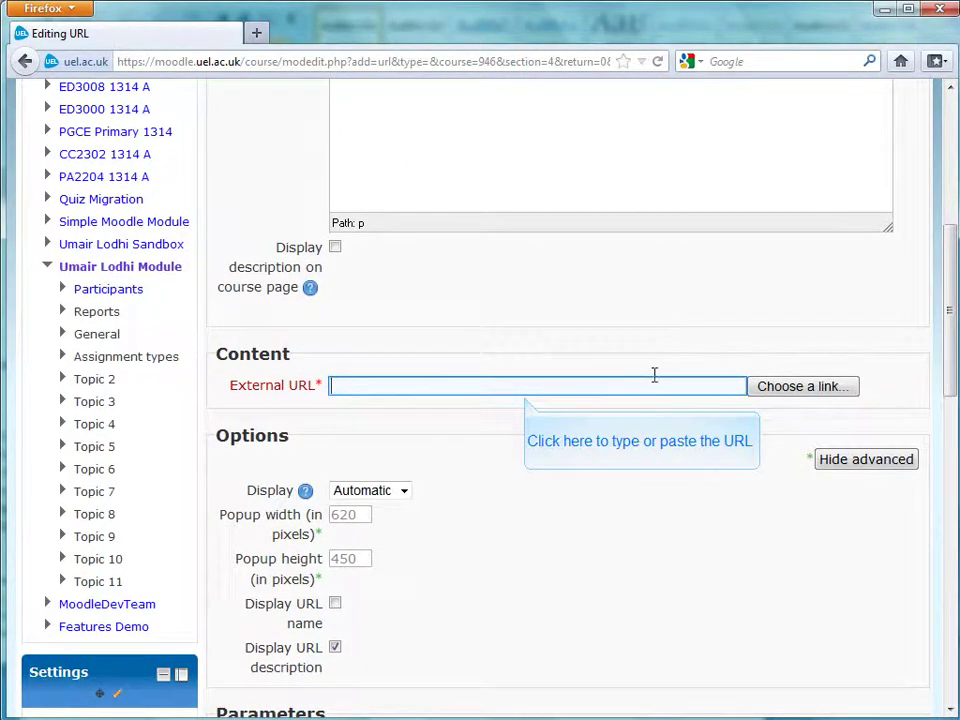
pyautogui.hotkey('ctrl', 'v')
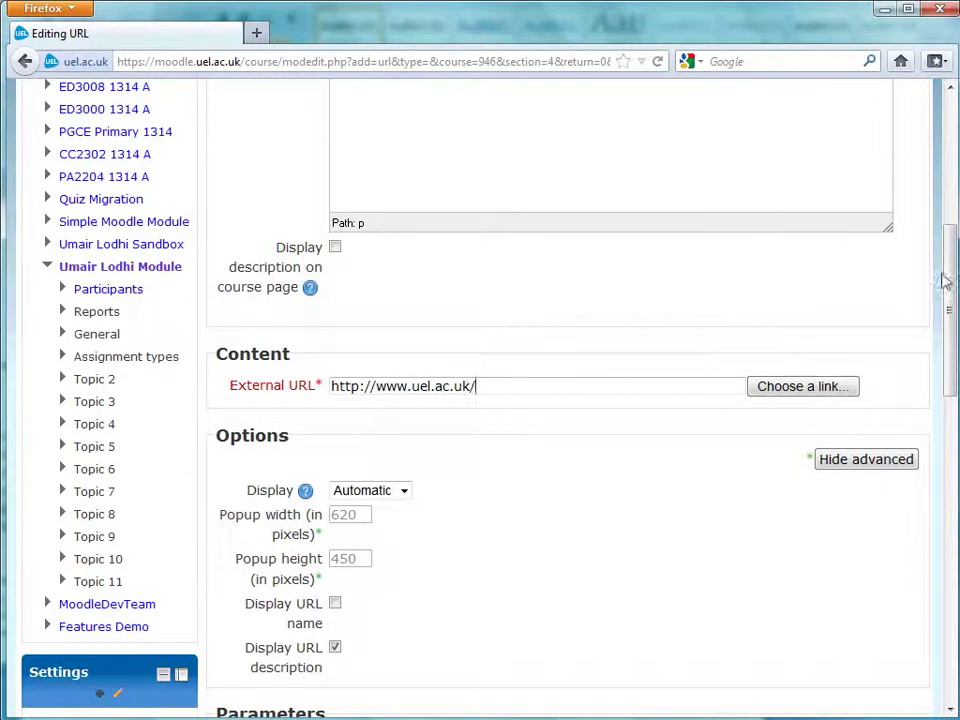
# - Set the URL's display to In pop-up, save it, and return to the course to view the new resource in Topic 4
pyautogui.scroll(-4, 945, 282)
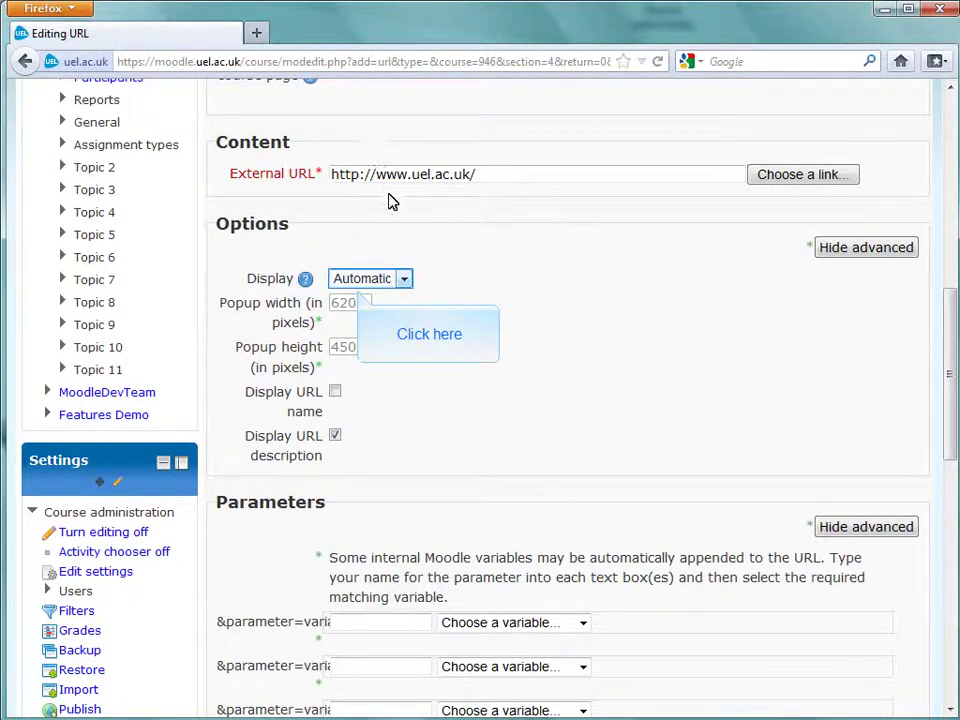
pyautogui.click(404, 281)
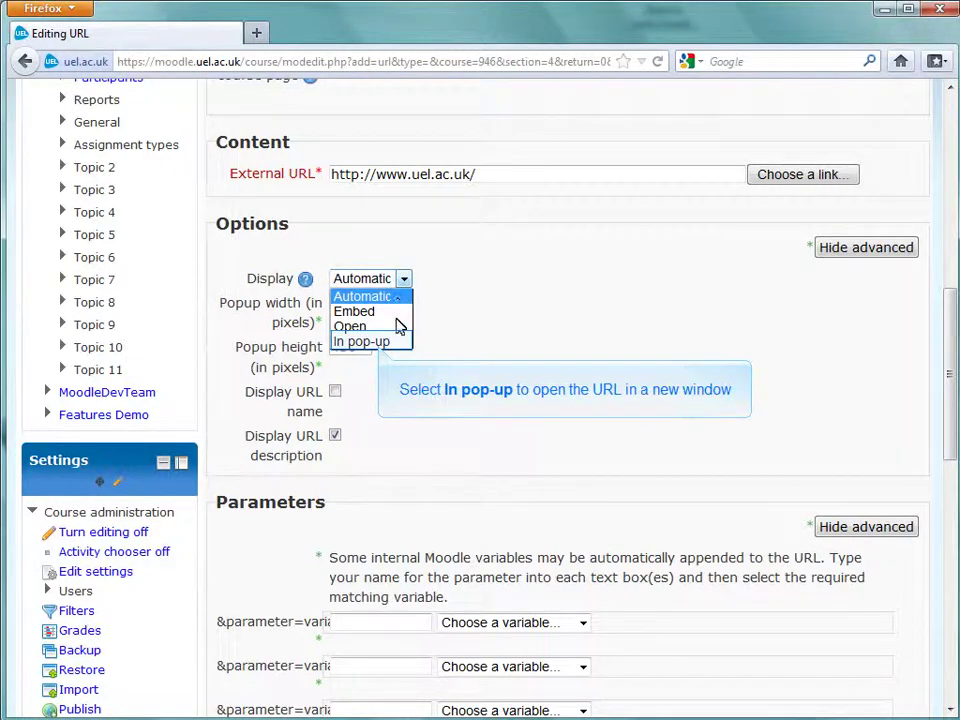
pyautogui.click(395, 341)
pyautogui.scroll(-2, 945, 456)
pyautogui.scroll(-7, 945, 456)
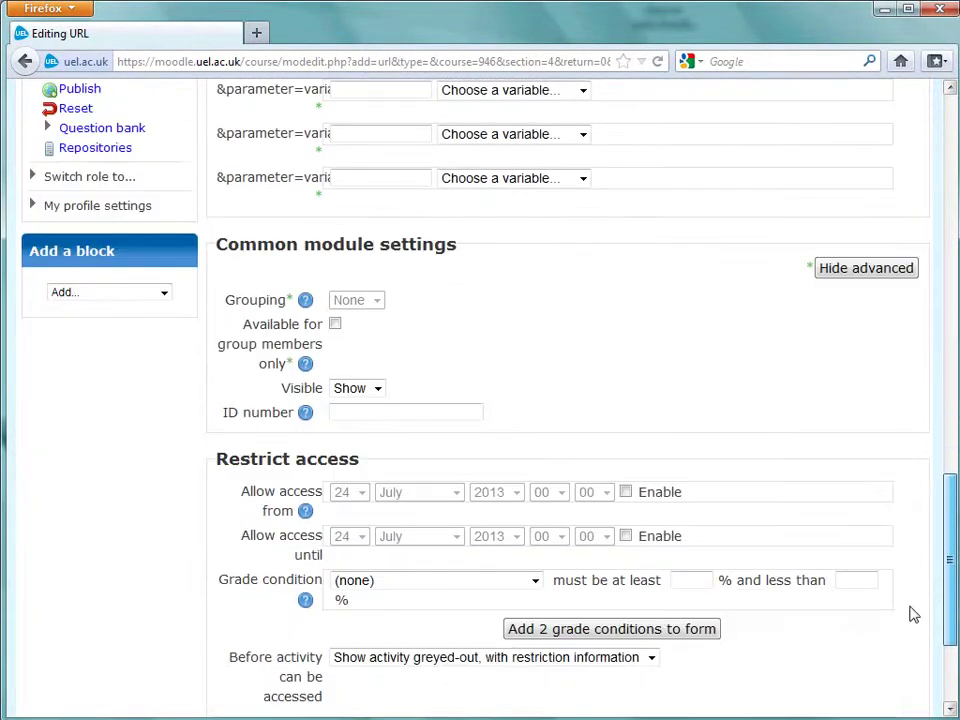
pyautogui.click(465, 568)
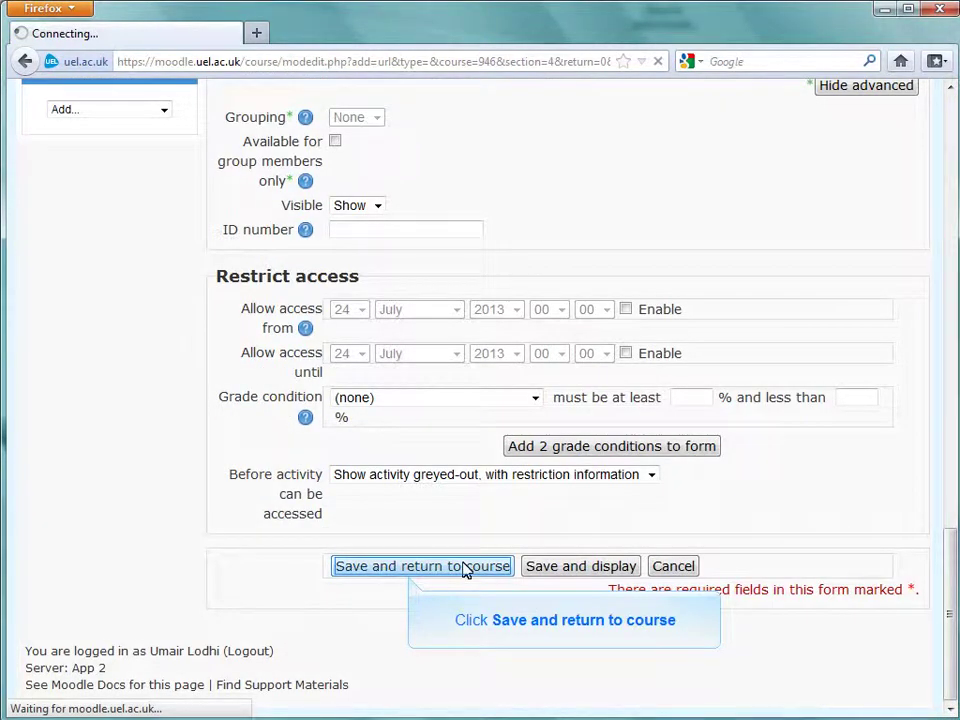
pyautogui.scroll(-5, 935, 434)
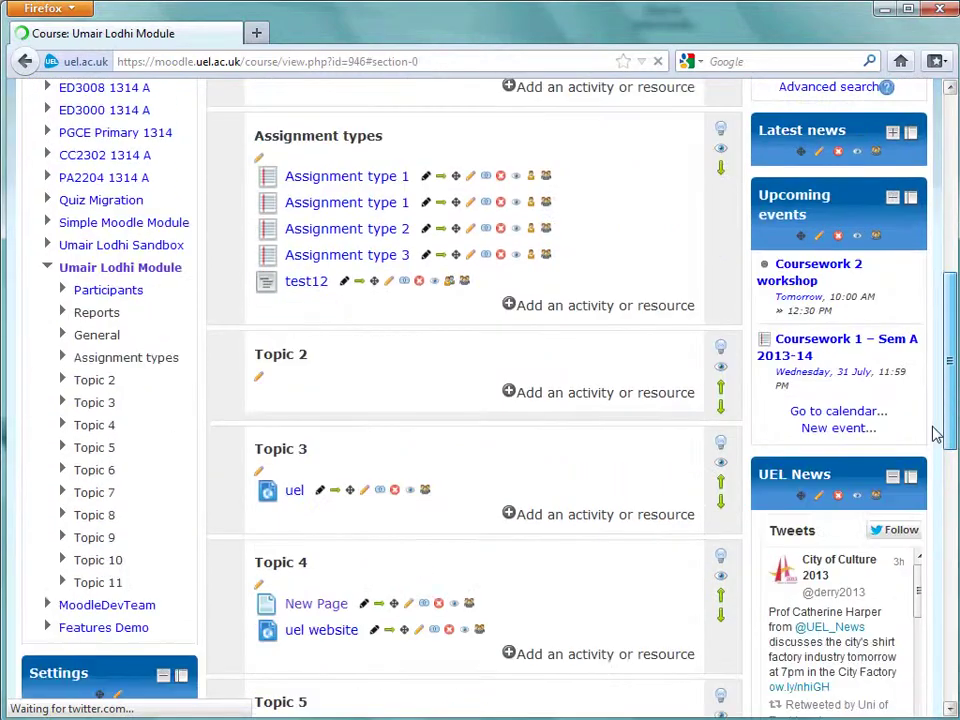
pyautogui.scroll(-3, 935, 434)
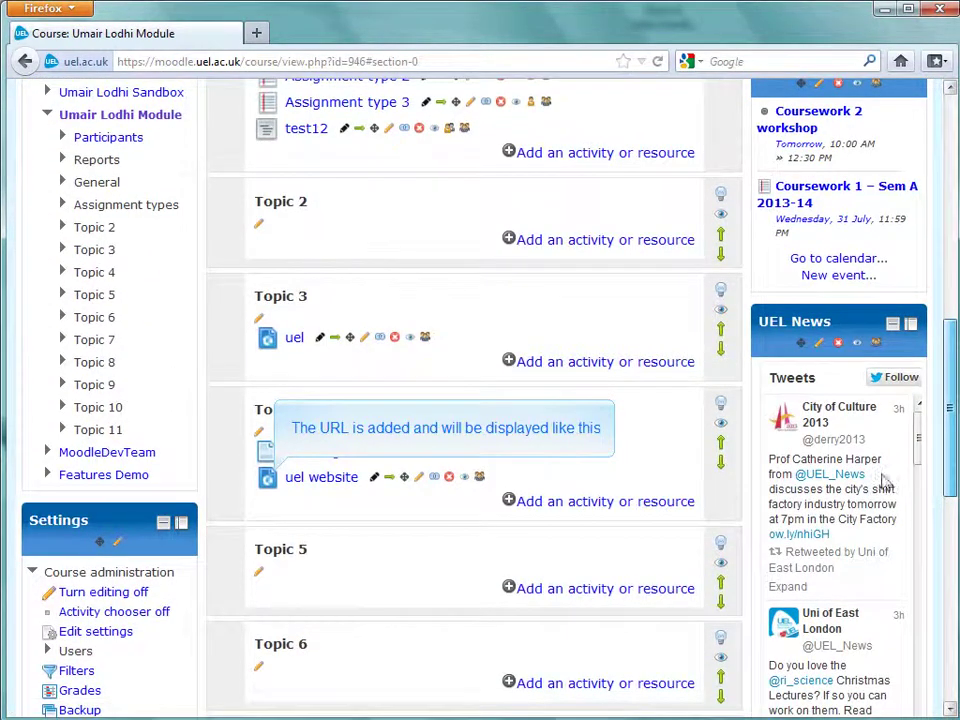